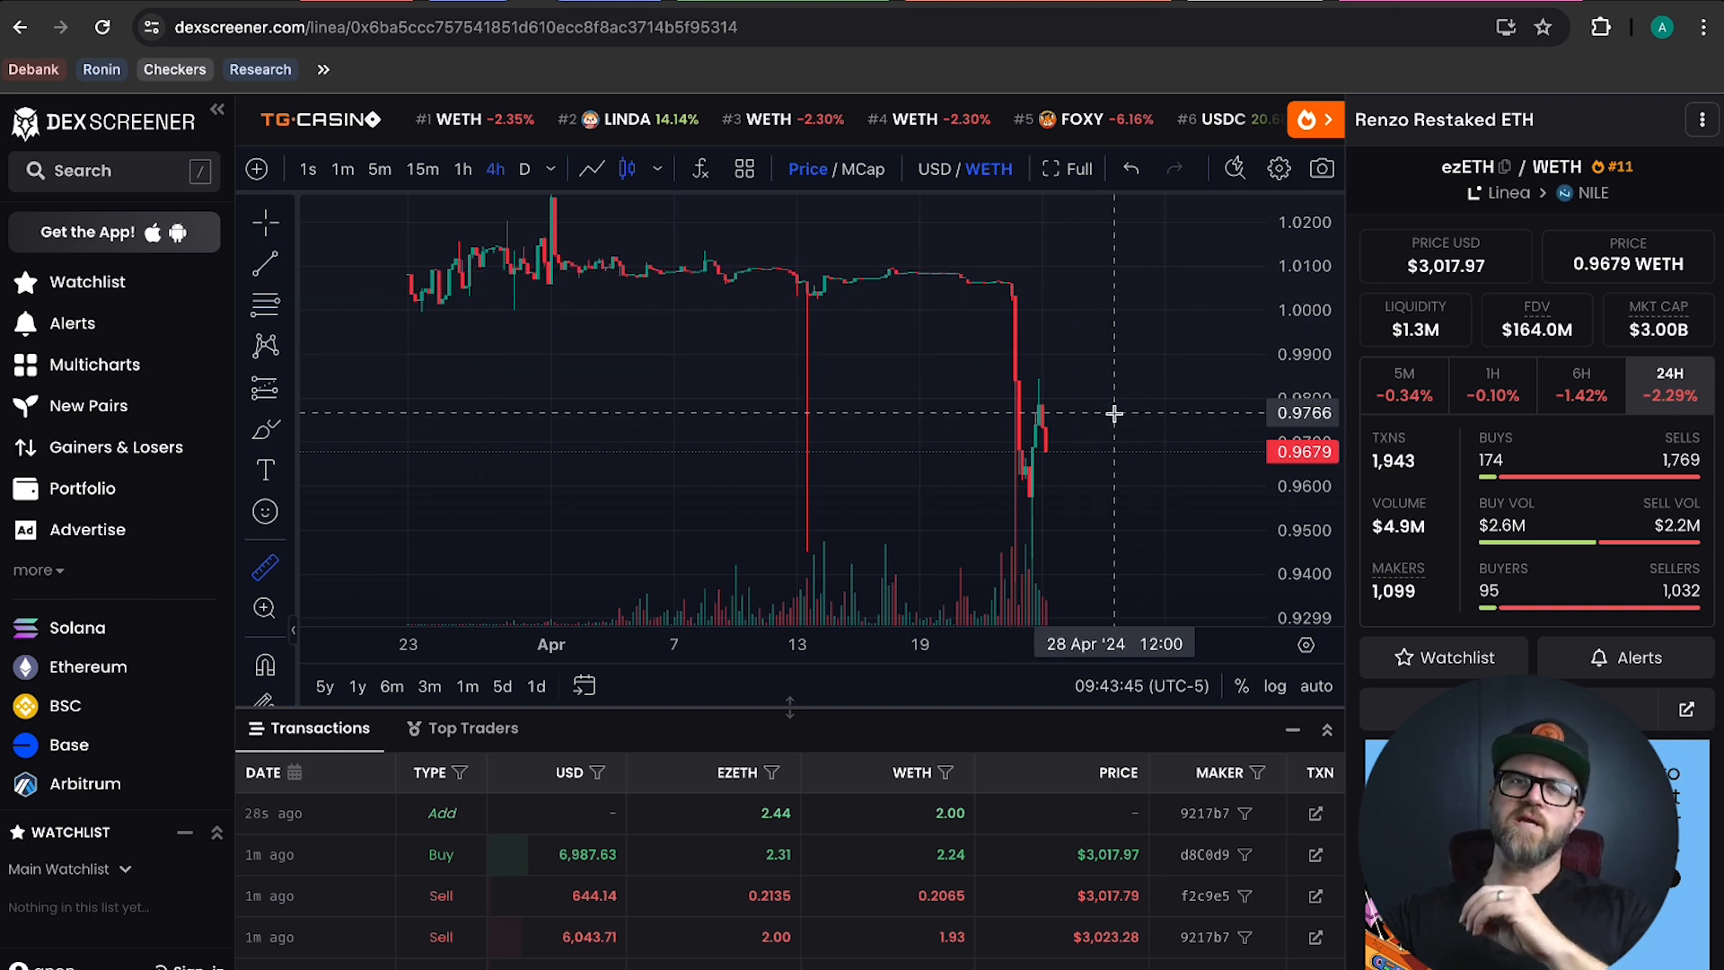
Measure the ezETH/WETH price gap from 0.9673 up to 1.0095 on the 4-hour chart
left_click(1088, 455)
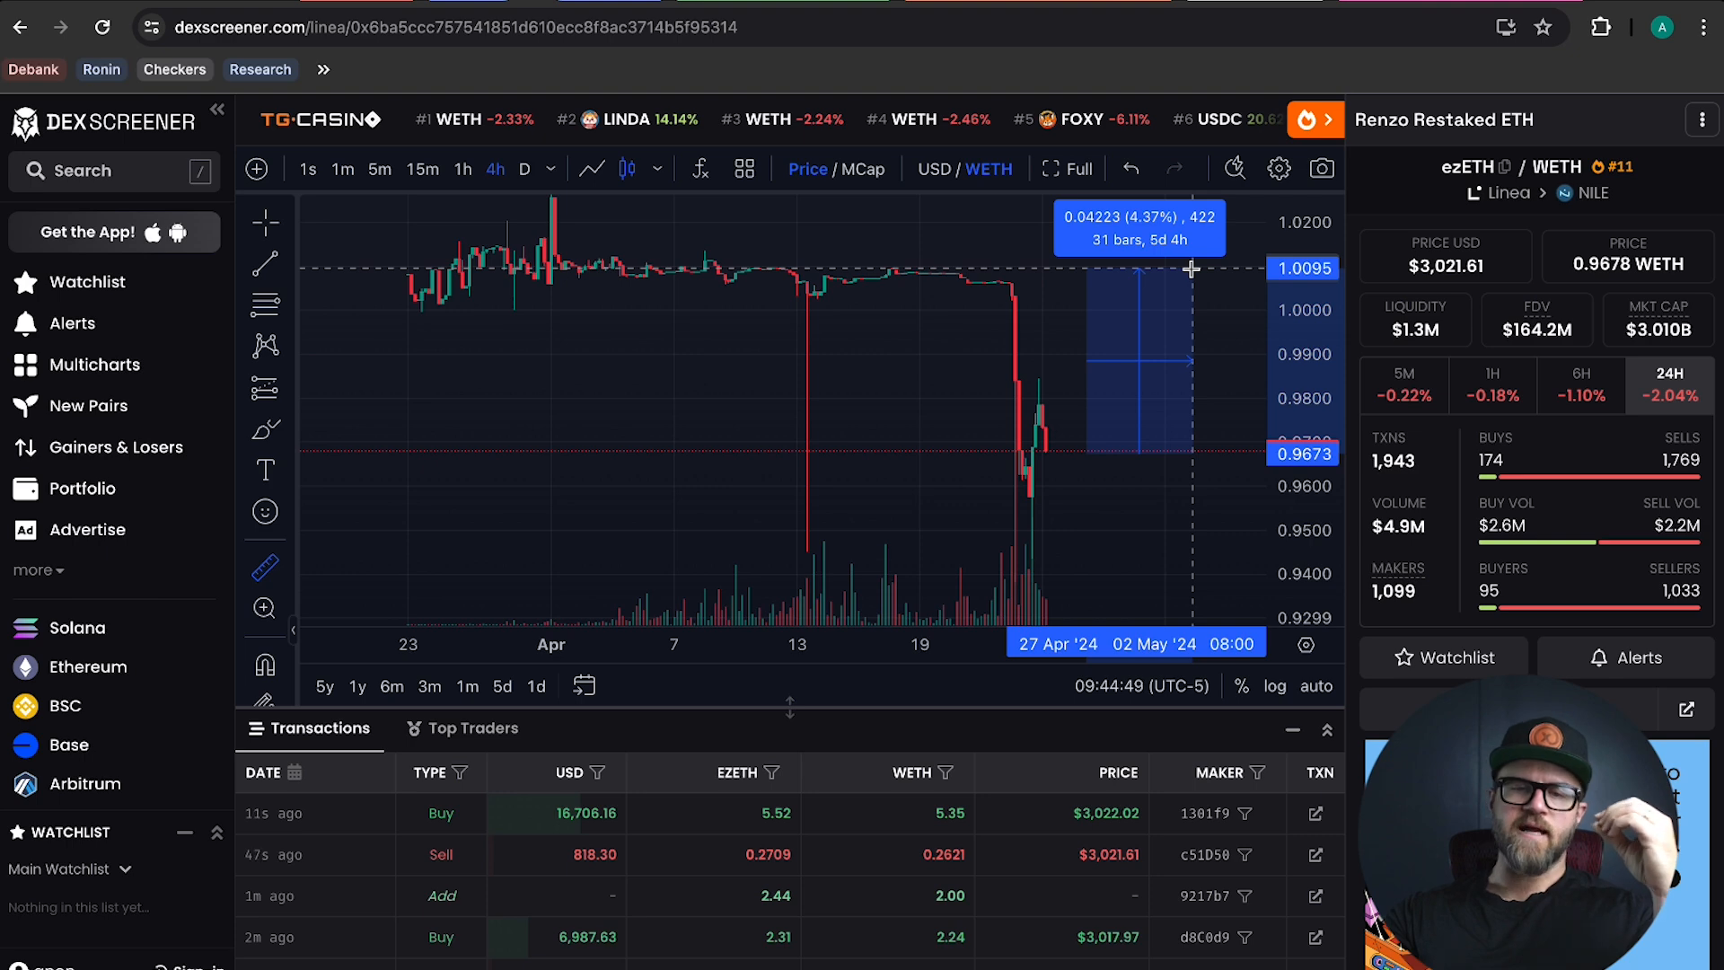
Switch to The Nile exchange and open its dashboard to review the staked CL-ezETH/ETH pool positions
left_click(1488, 5)
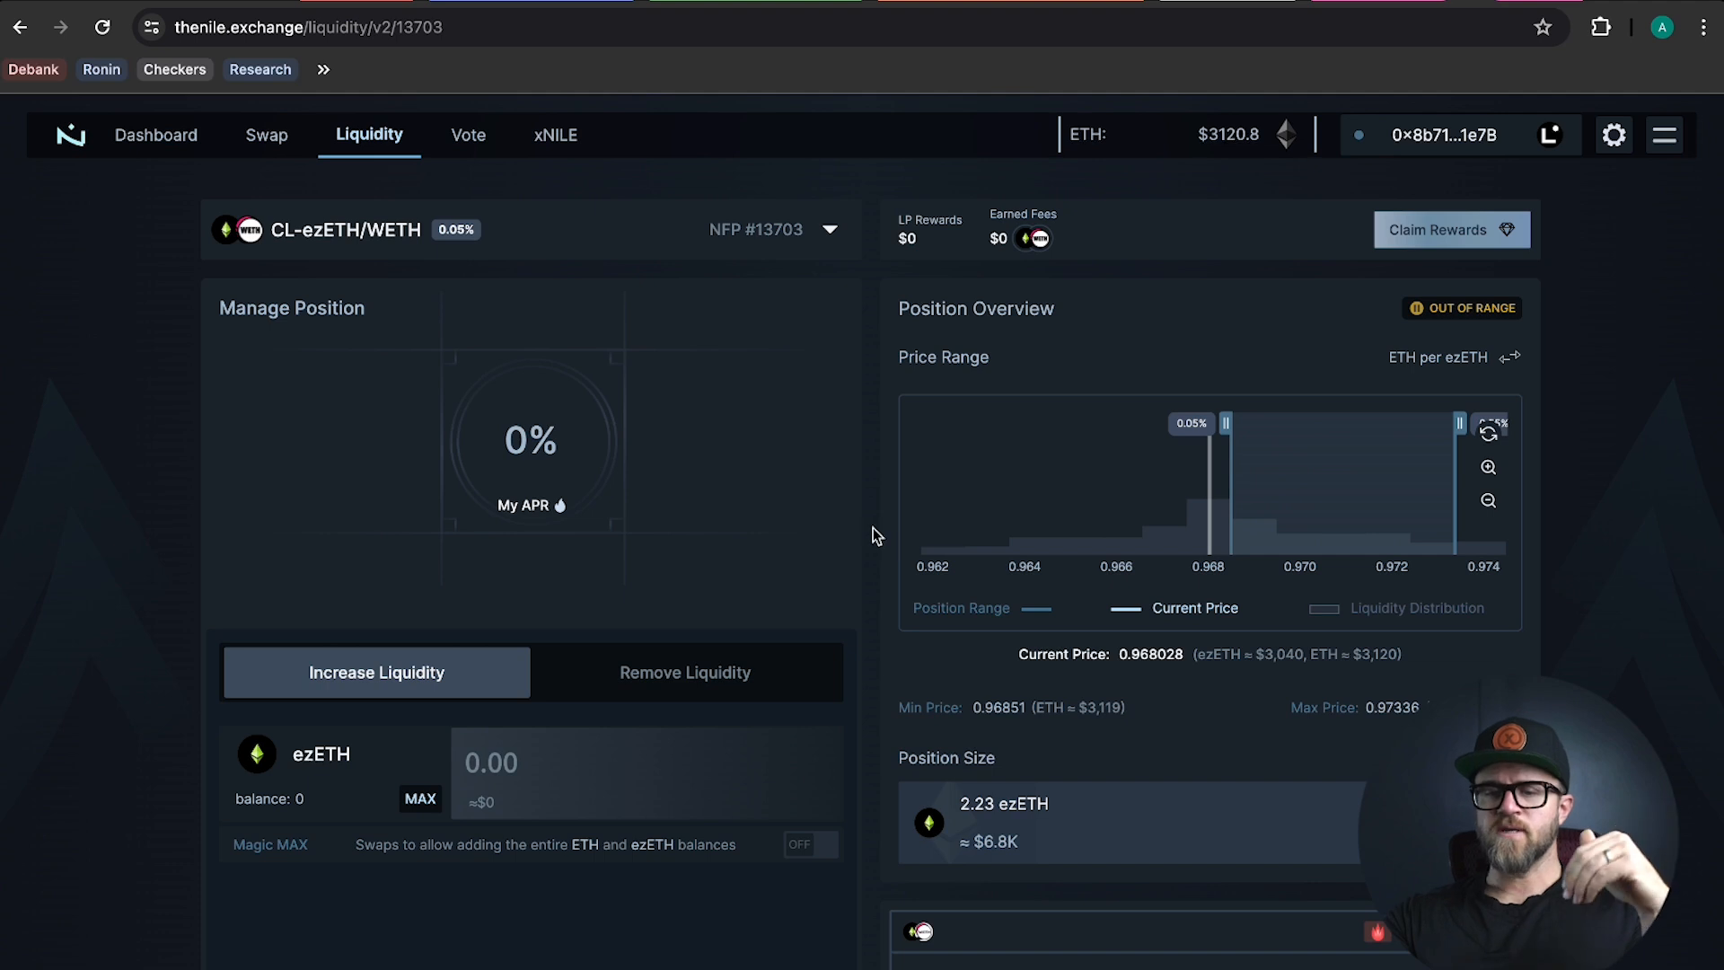
left_click(142, 139)
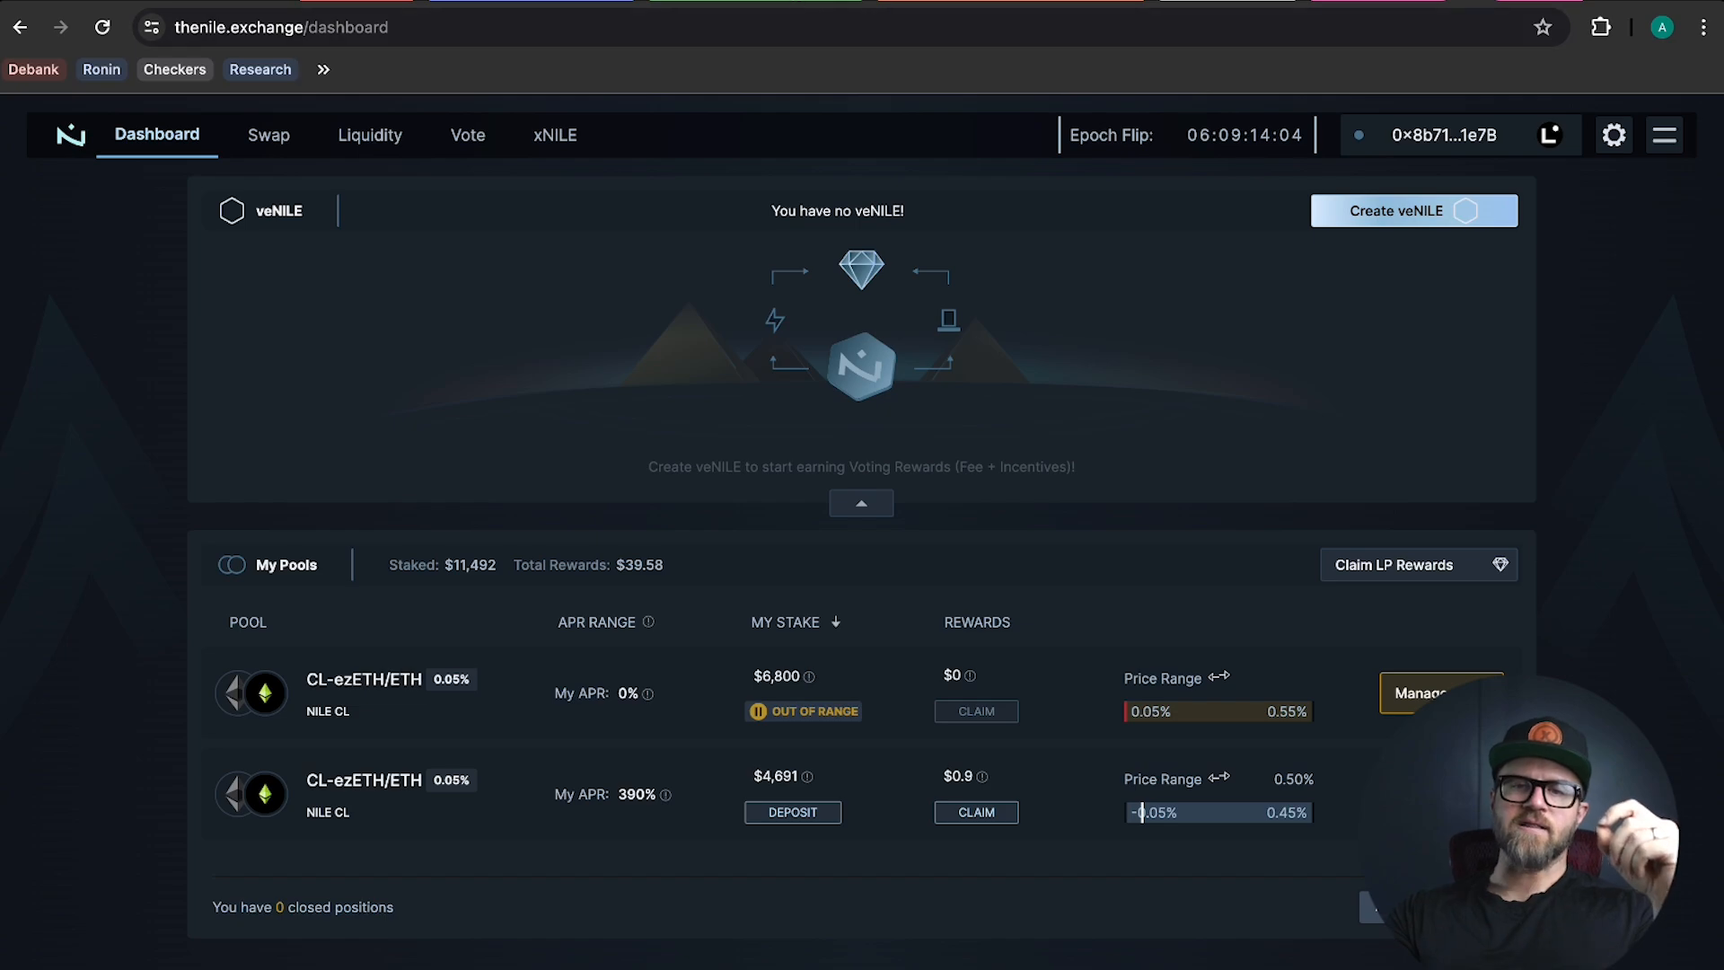
Switch to the ZeroLend dashboard and examine the Linea Market's supplies, borrows and the APYs of the assets to supply and borrow
left_click(796, 3)
scroll(206, 478, "down", 3)
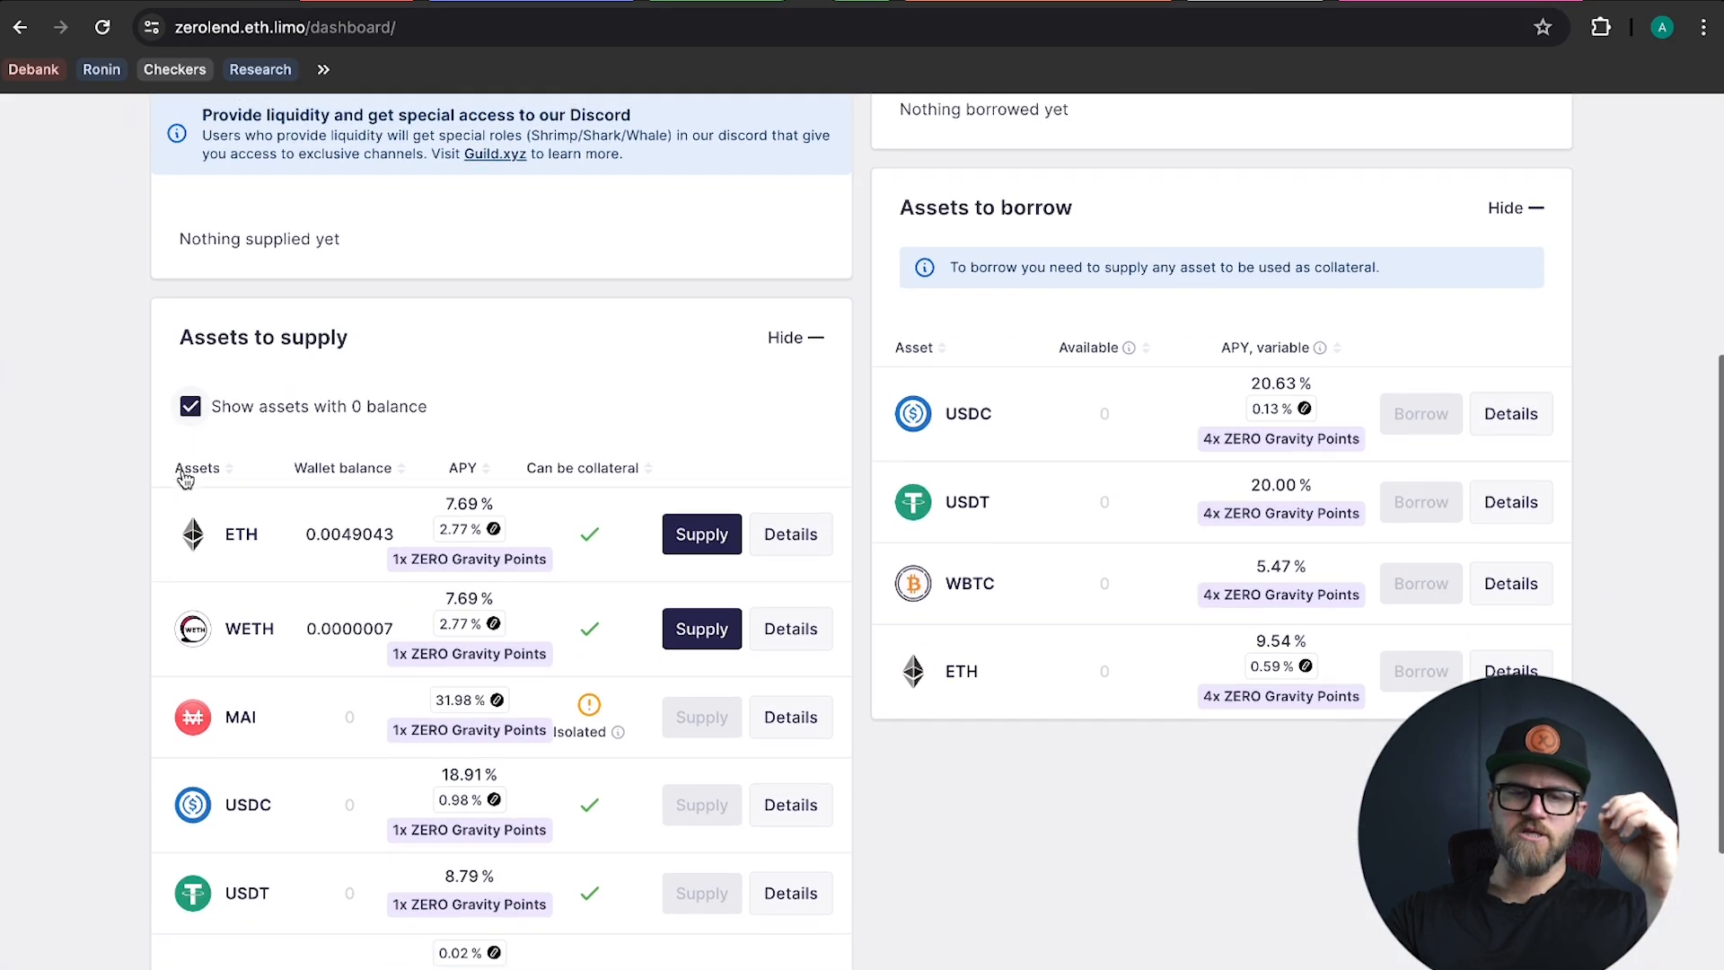
scroll(193, 489, "up", 5)
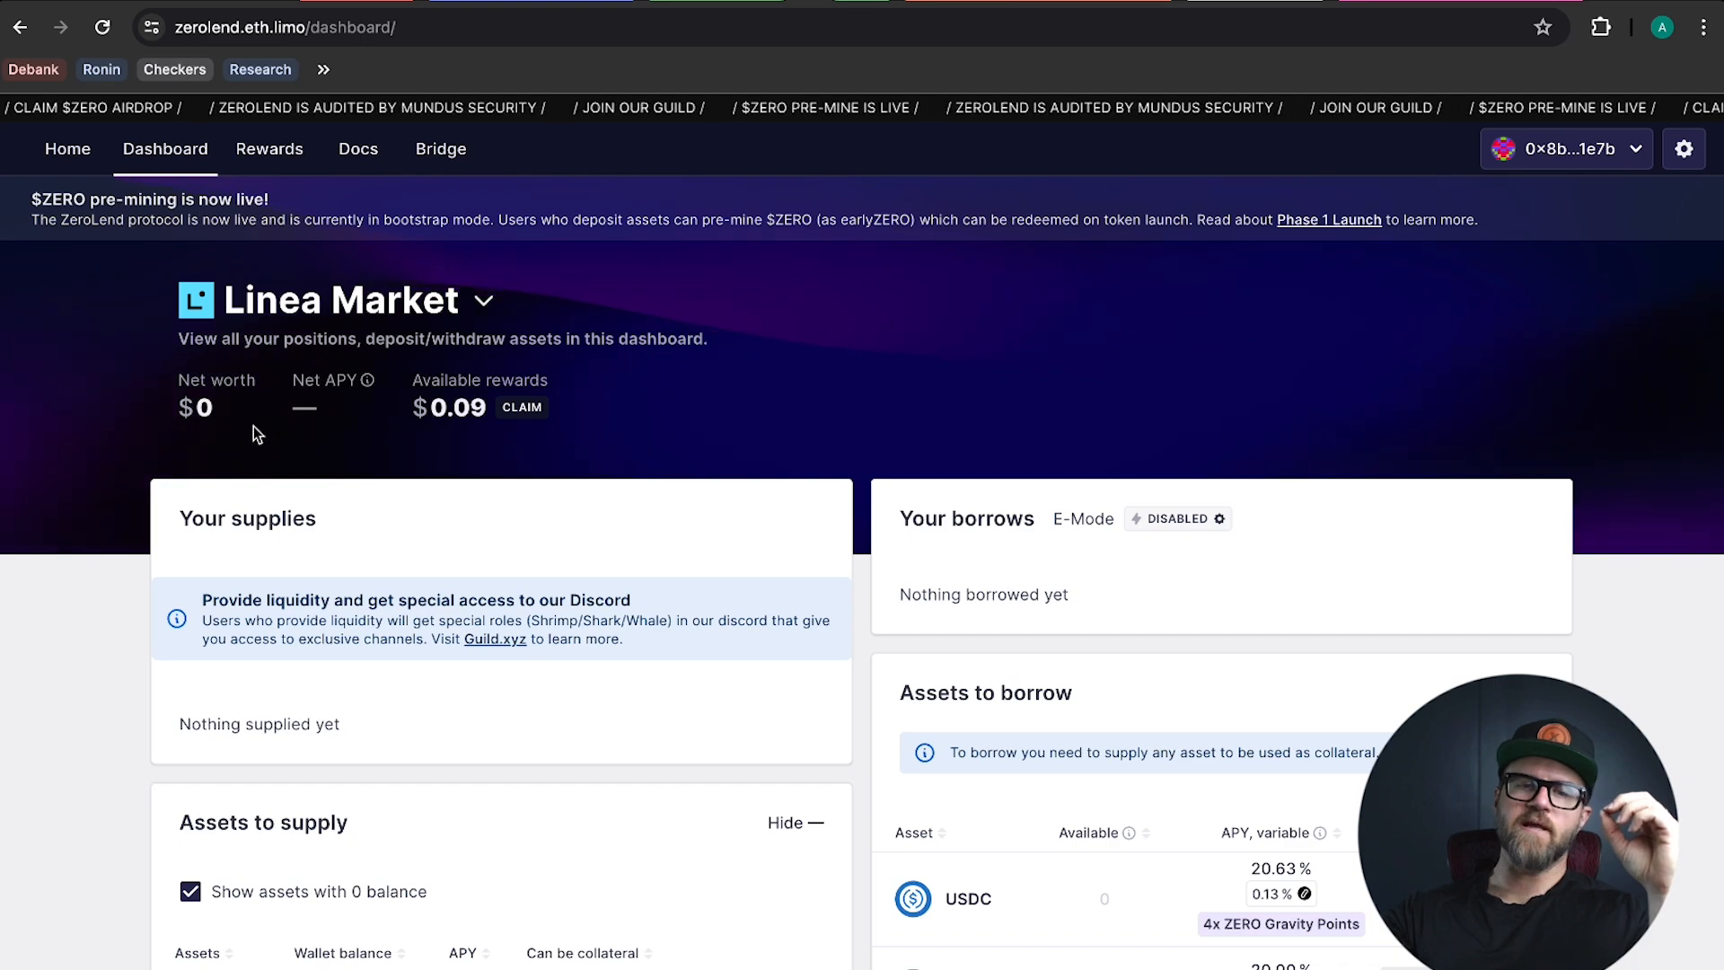
scroll(97, 431, "down", 5)
scroll(97, 435, "down", 2)
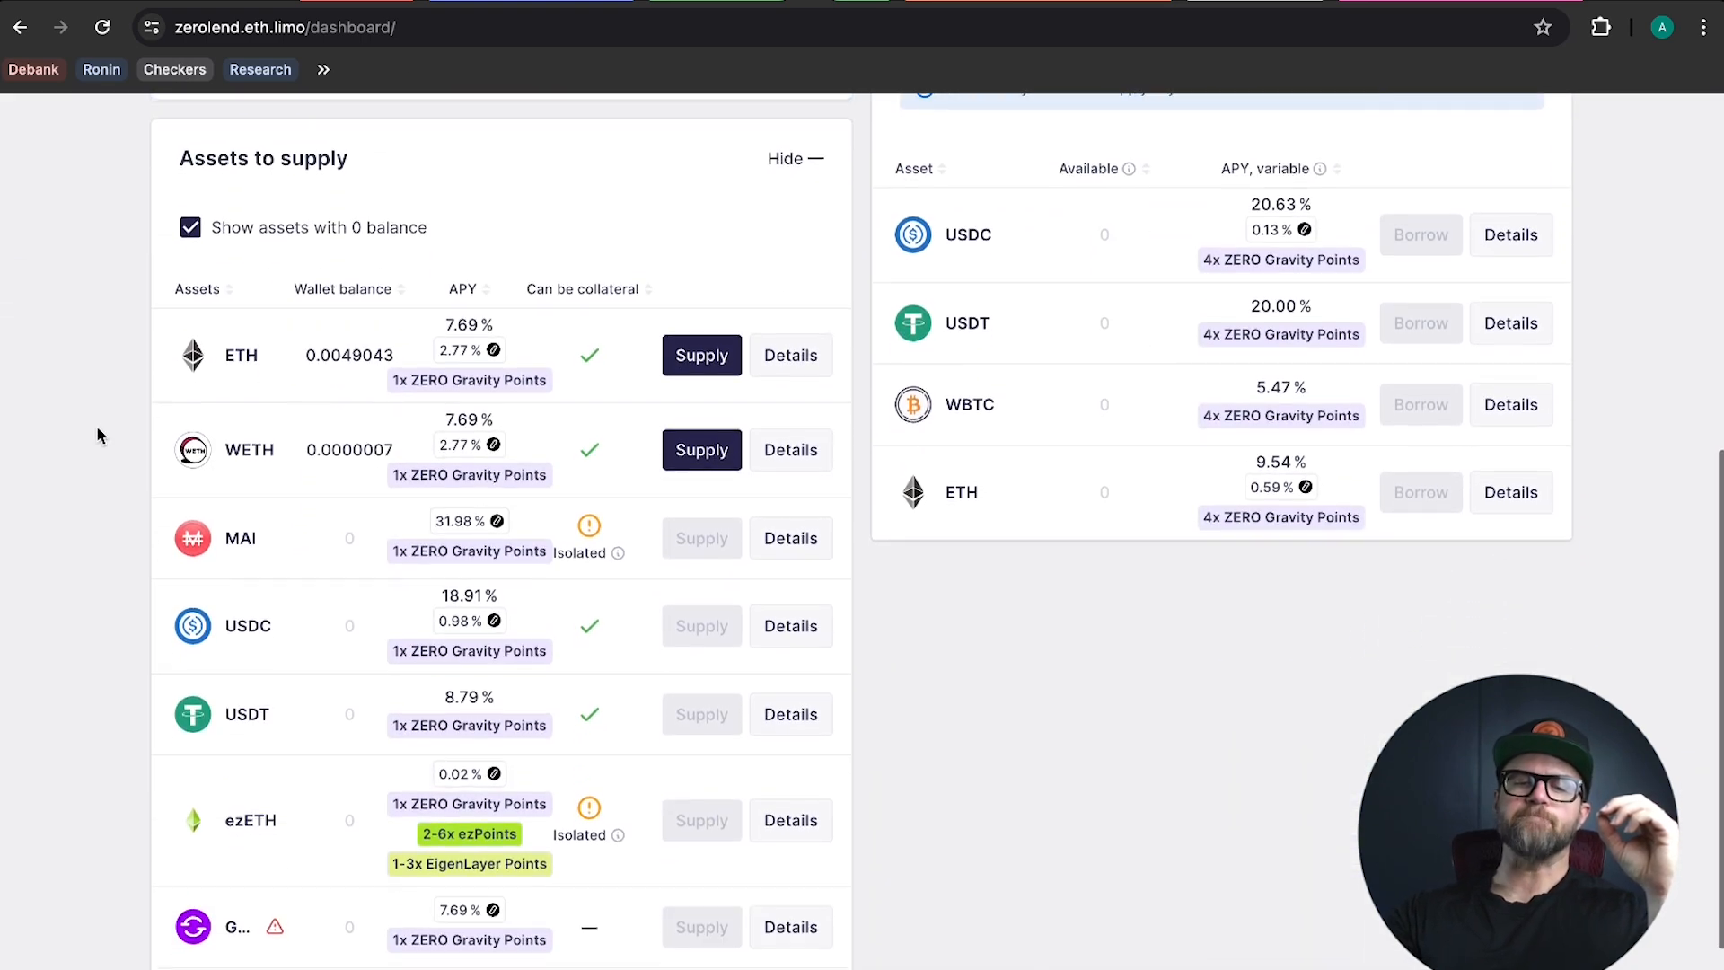
scroll(97, 435, "up", 5)
scroll(97, 435, "up", 3)
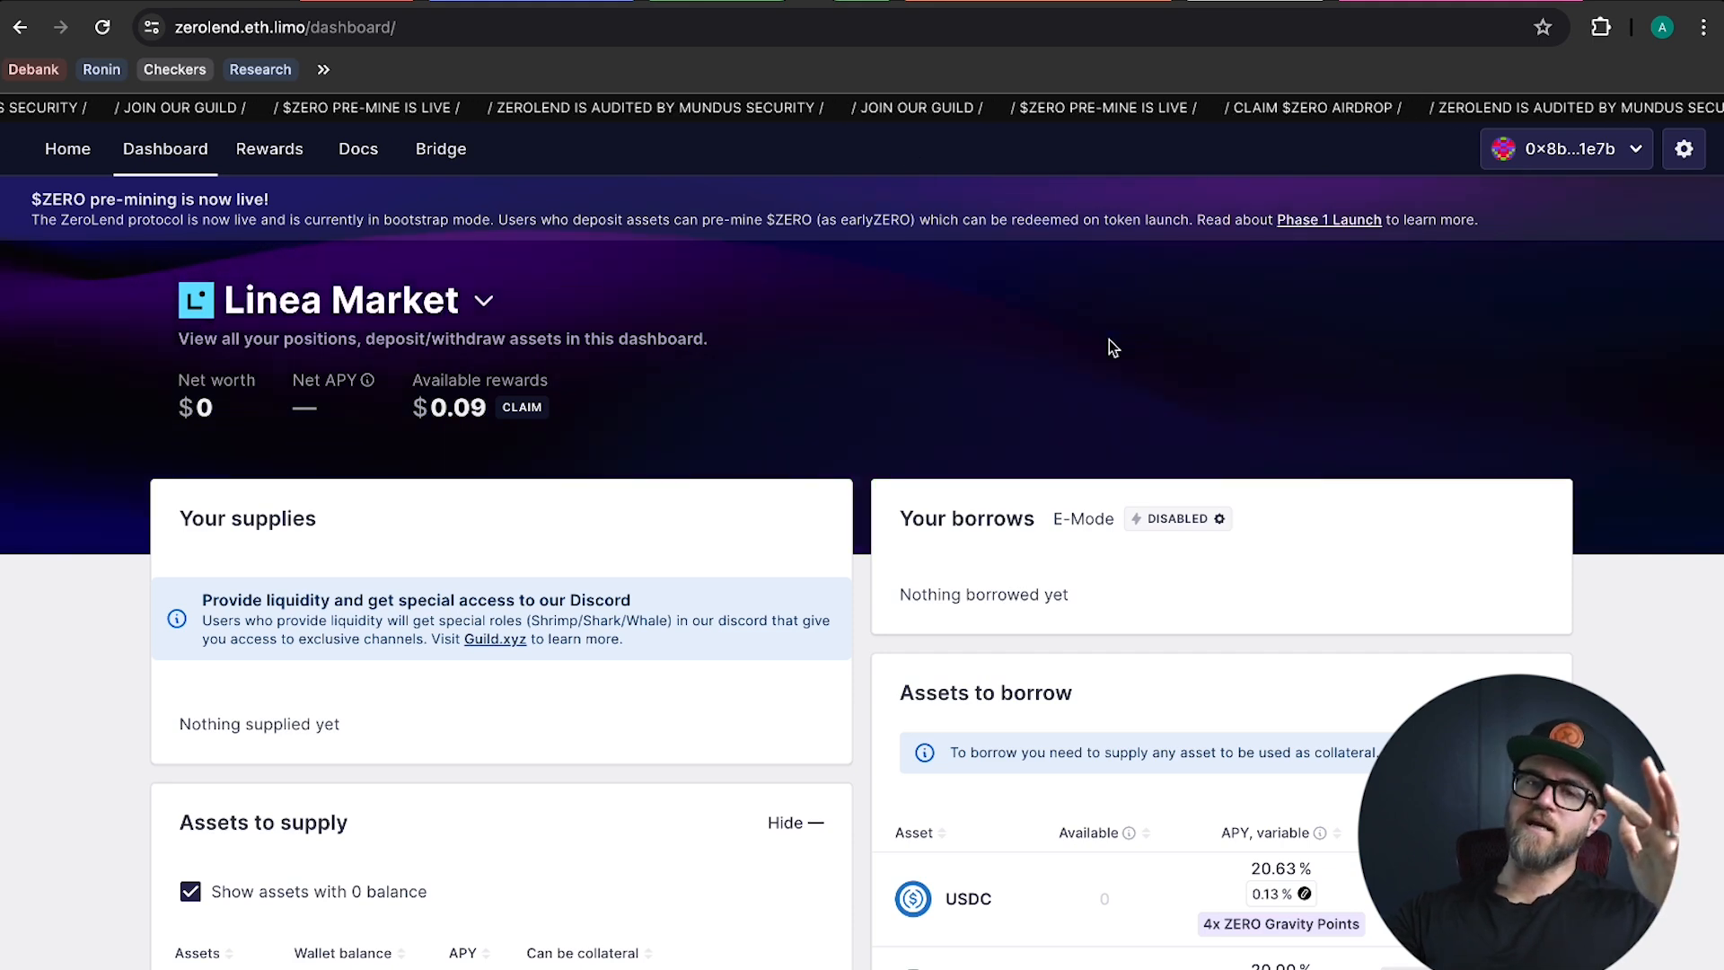
scroll(115, 419, "down", 2)
scroll(115, 419, "down", 5)
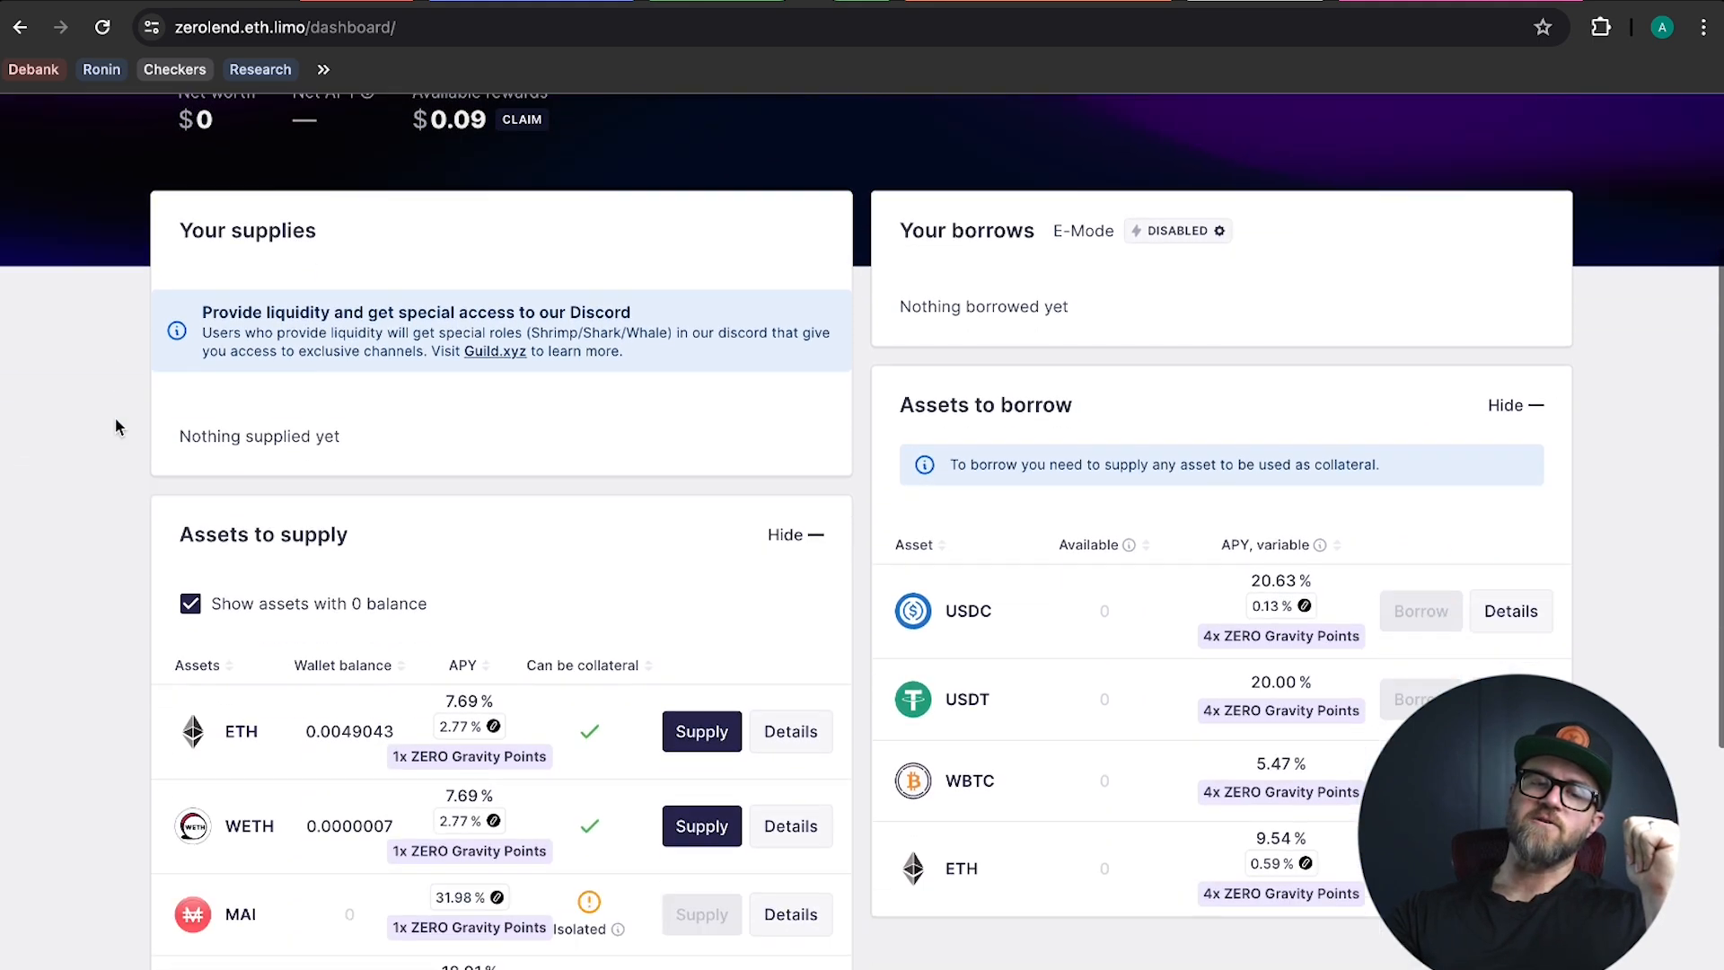
scroll(115, 426, "up", 6)
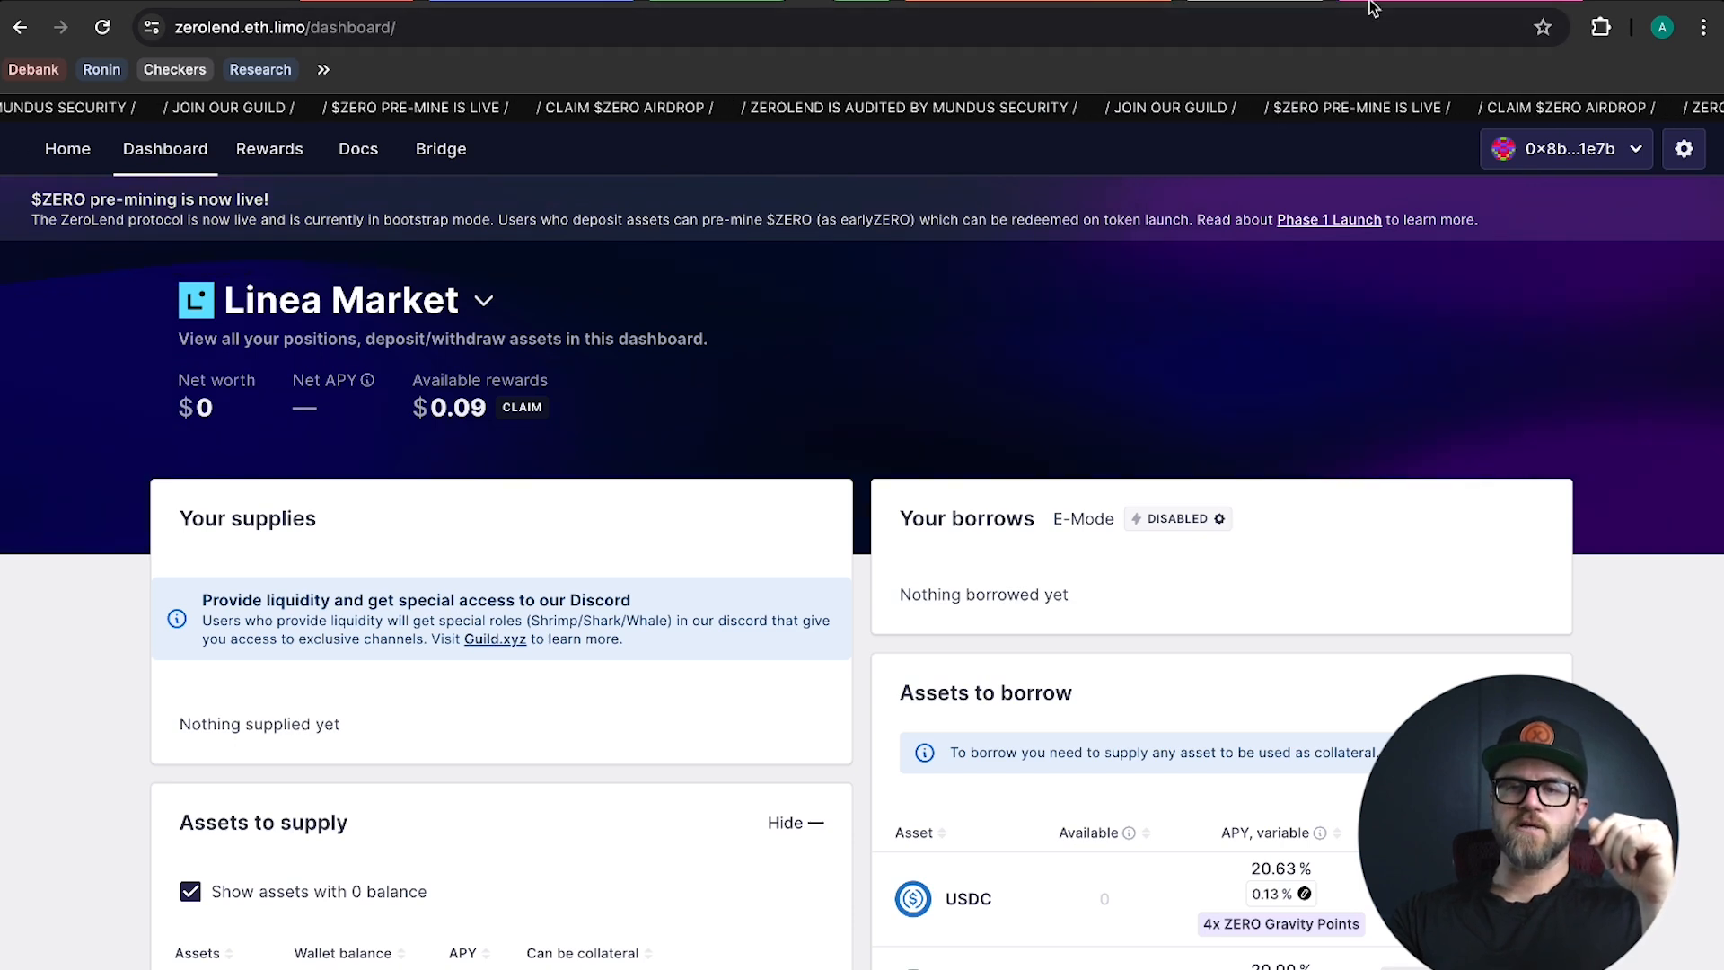
Return to The Nile exchange and open a new deposit position for the CL-ezETH/ETH 0.05% pool
left_click(1491, 2)
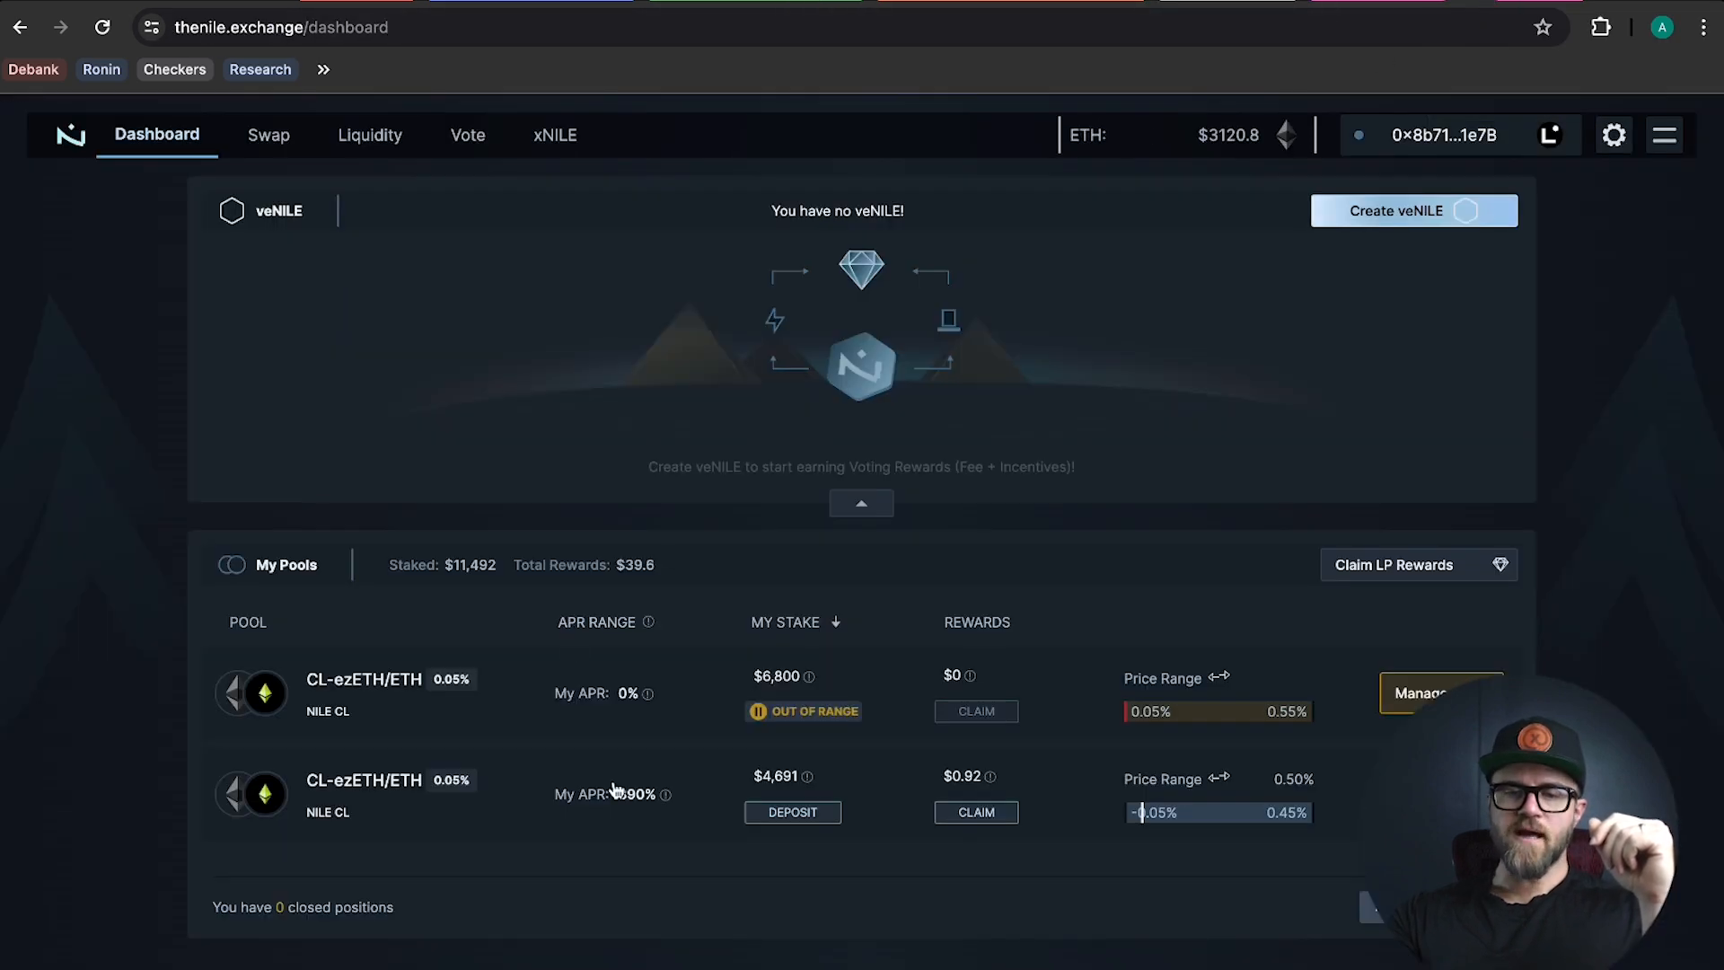
mouse_move(633, 791)
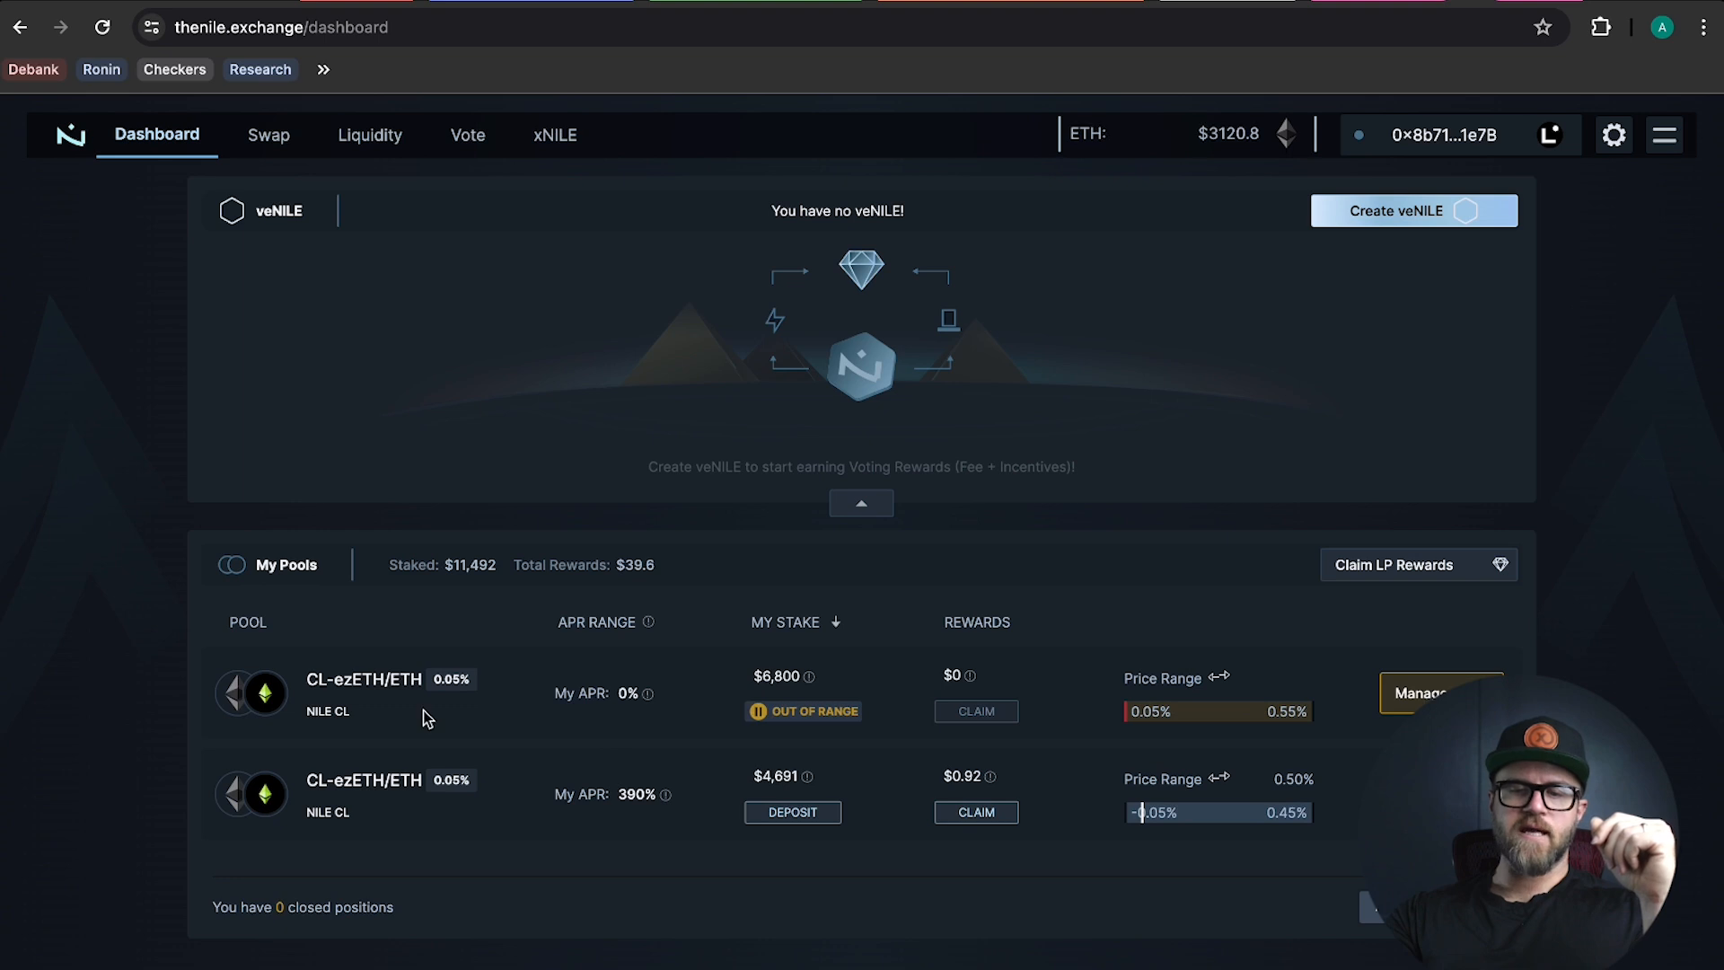
left_click(356, 143)
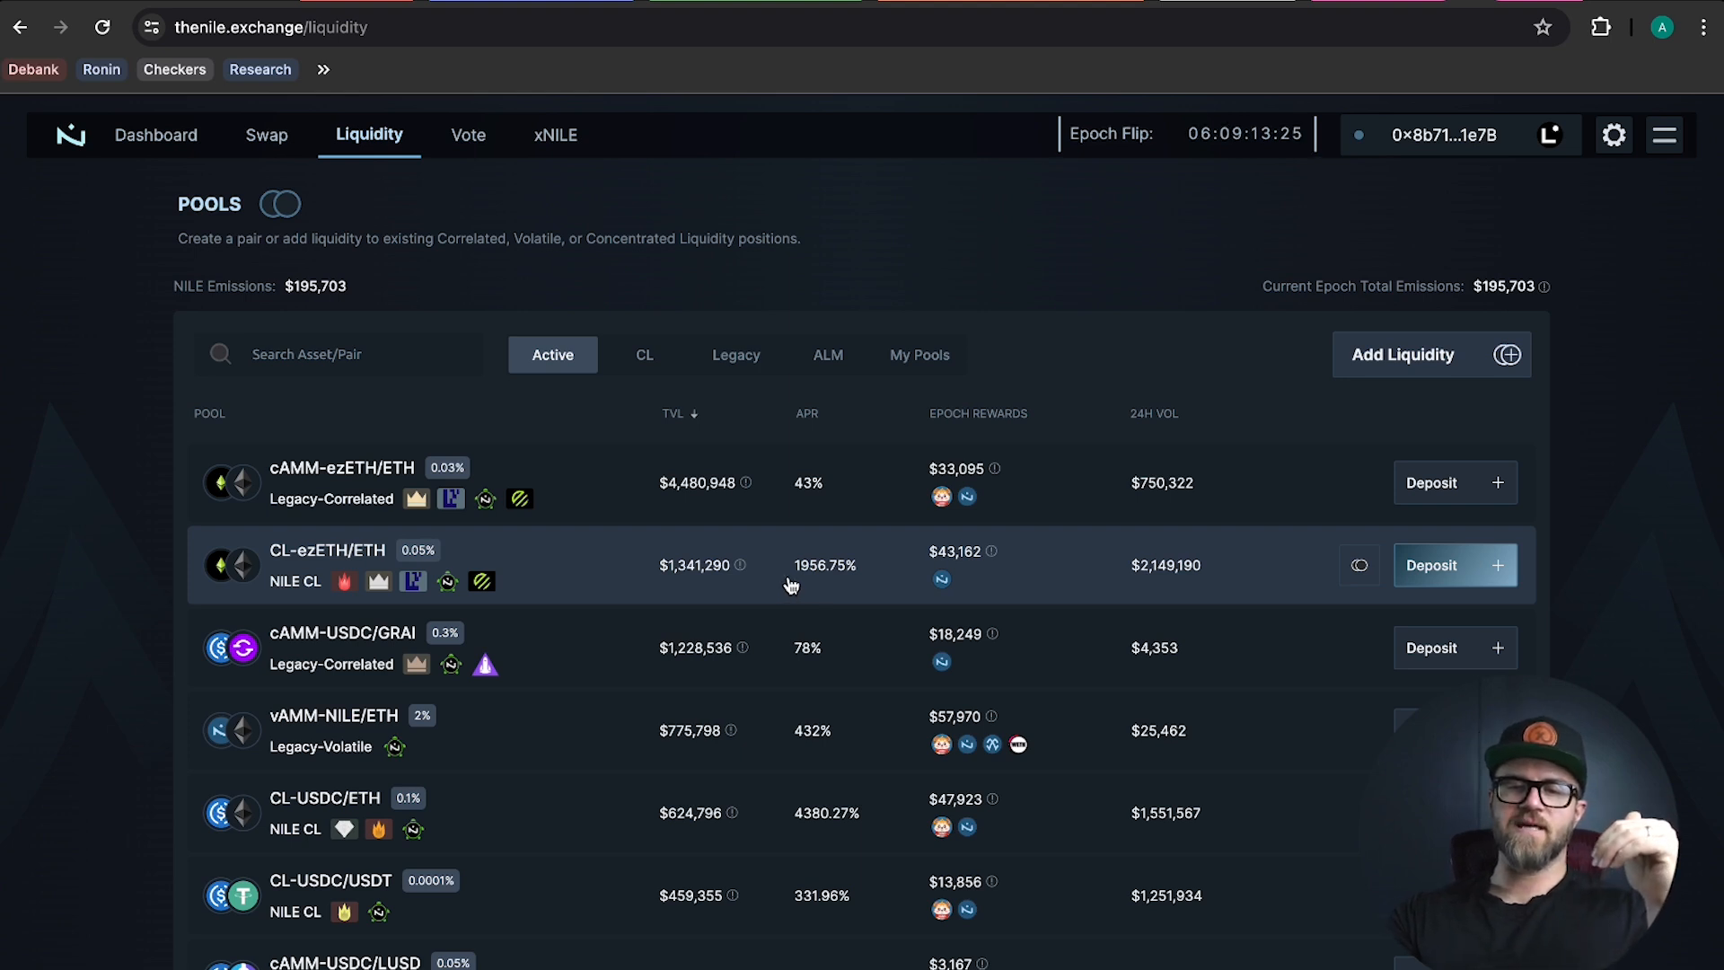
left_click(1473, 571)
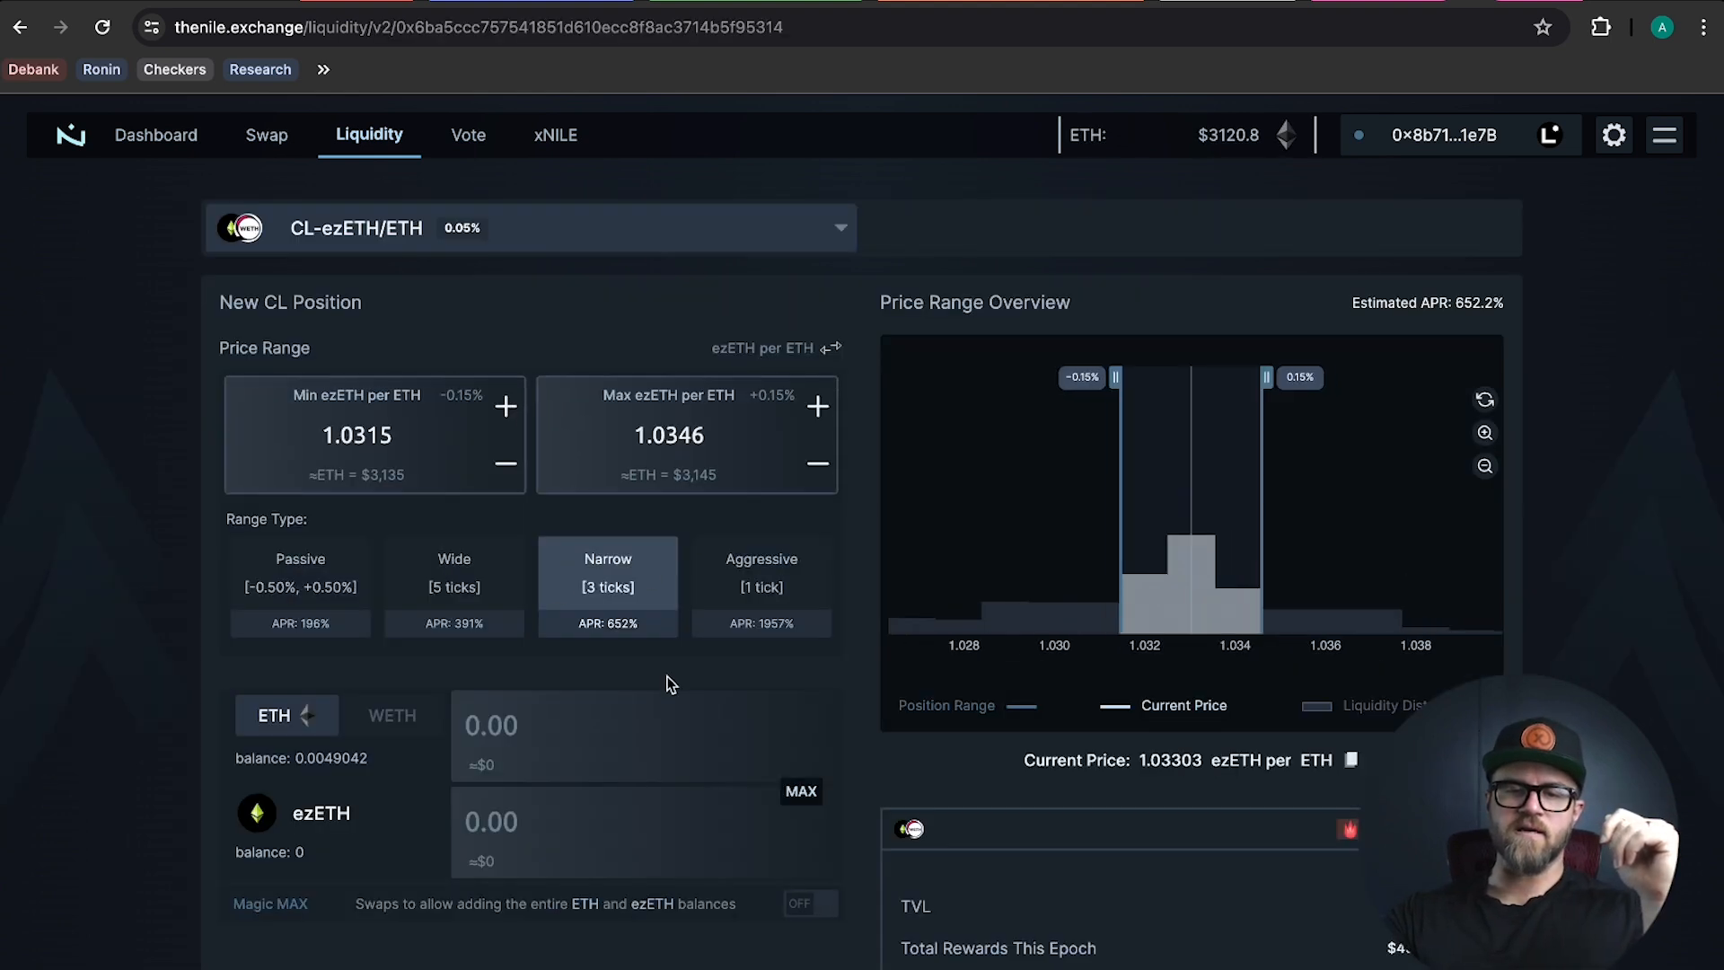
Preview the Aggressive 1-tick range for the new position, and set the range type to Wide with 5 ticks to compare APRs
left_click(738, 586)
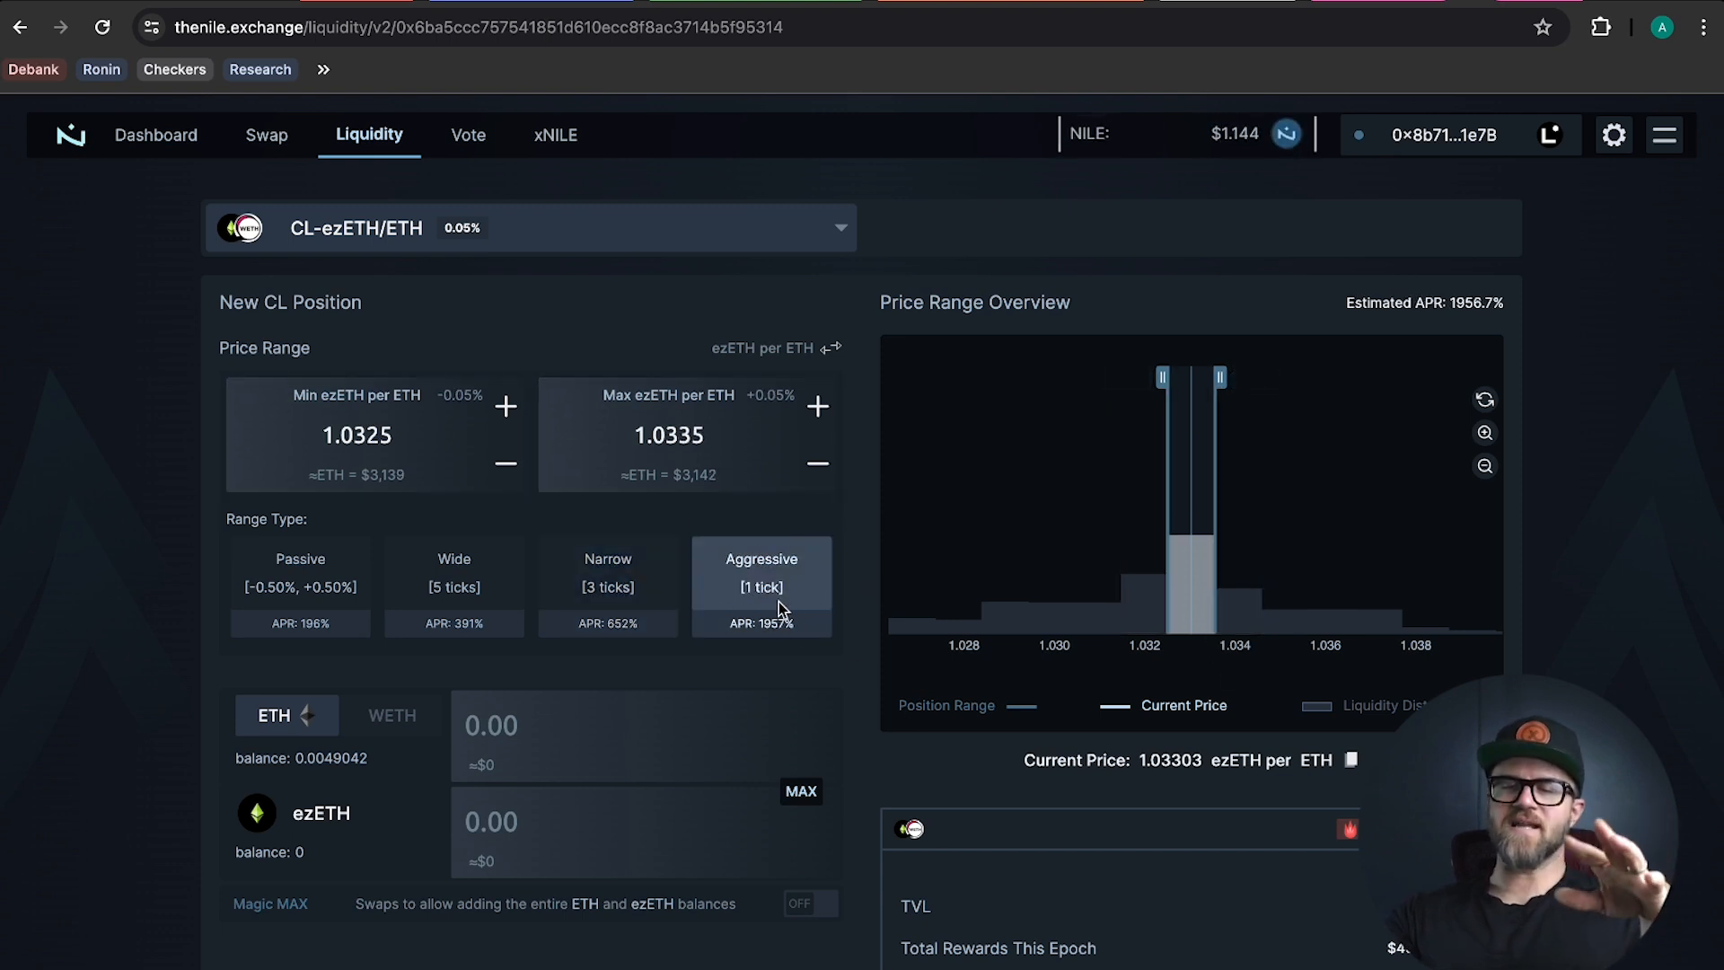
left_click(456, 607)
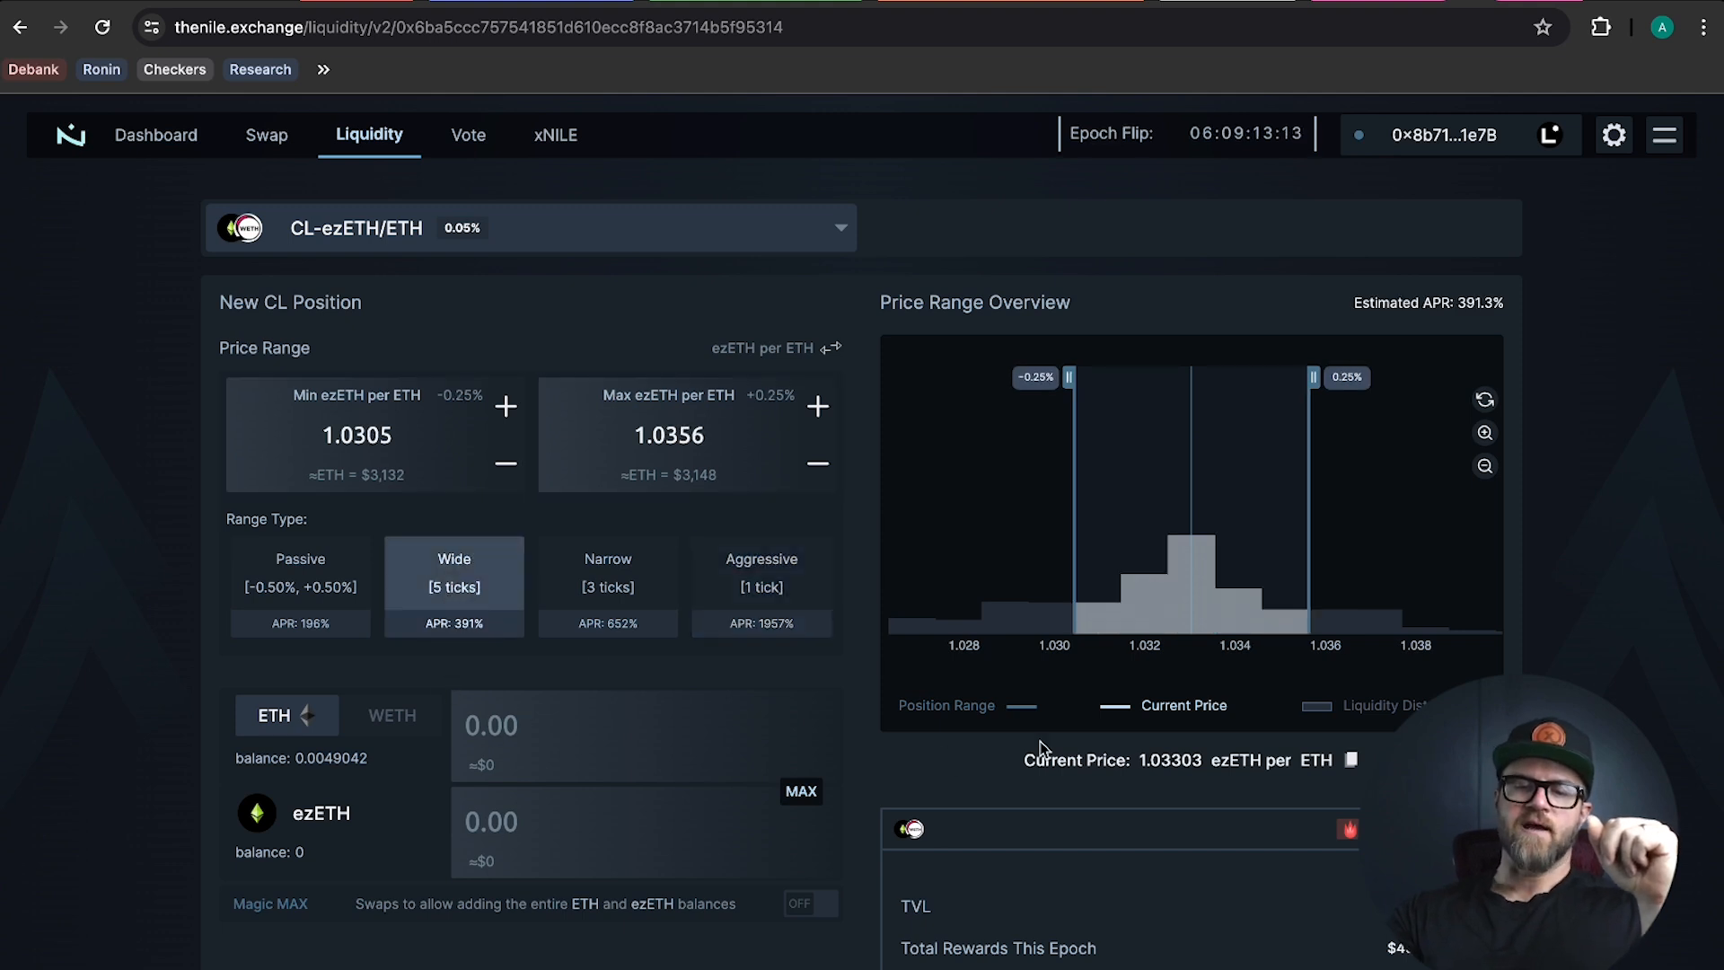
left_click_drag(1230, 589, 1098, 593)
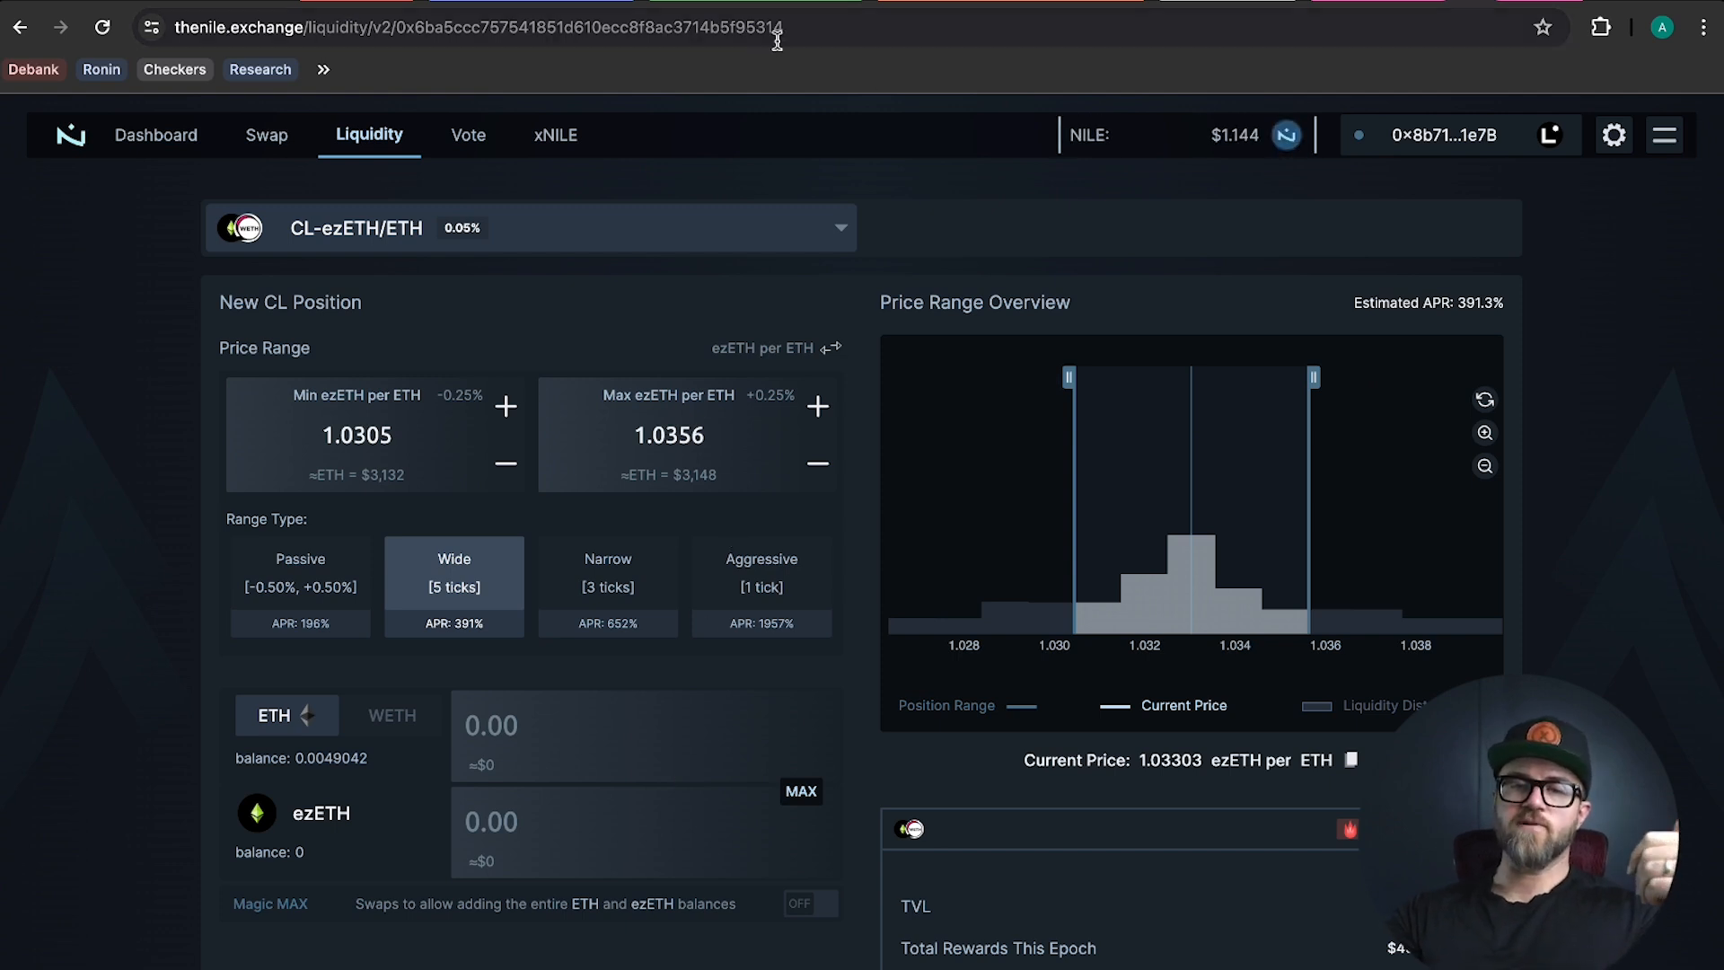
Switch to the Ramses exchange, search its liquidity pools for "ez" and open a new deposit position for the CL-ezETH/ETH pool
left_click(1416, 18)
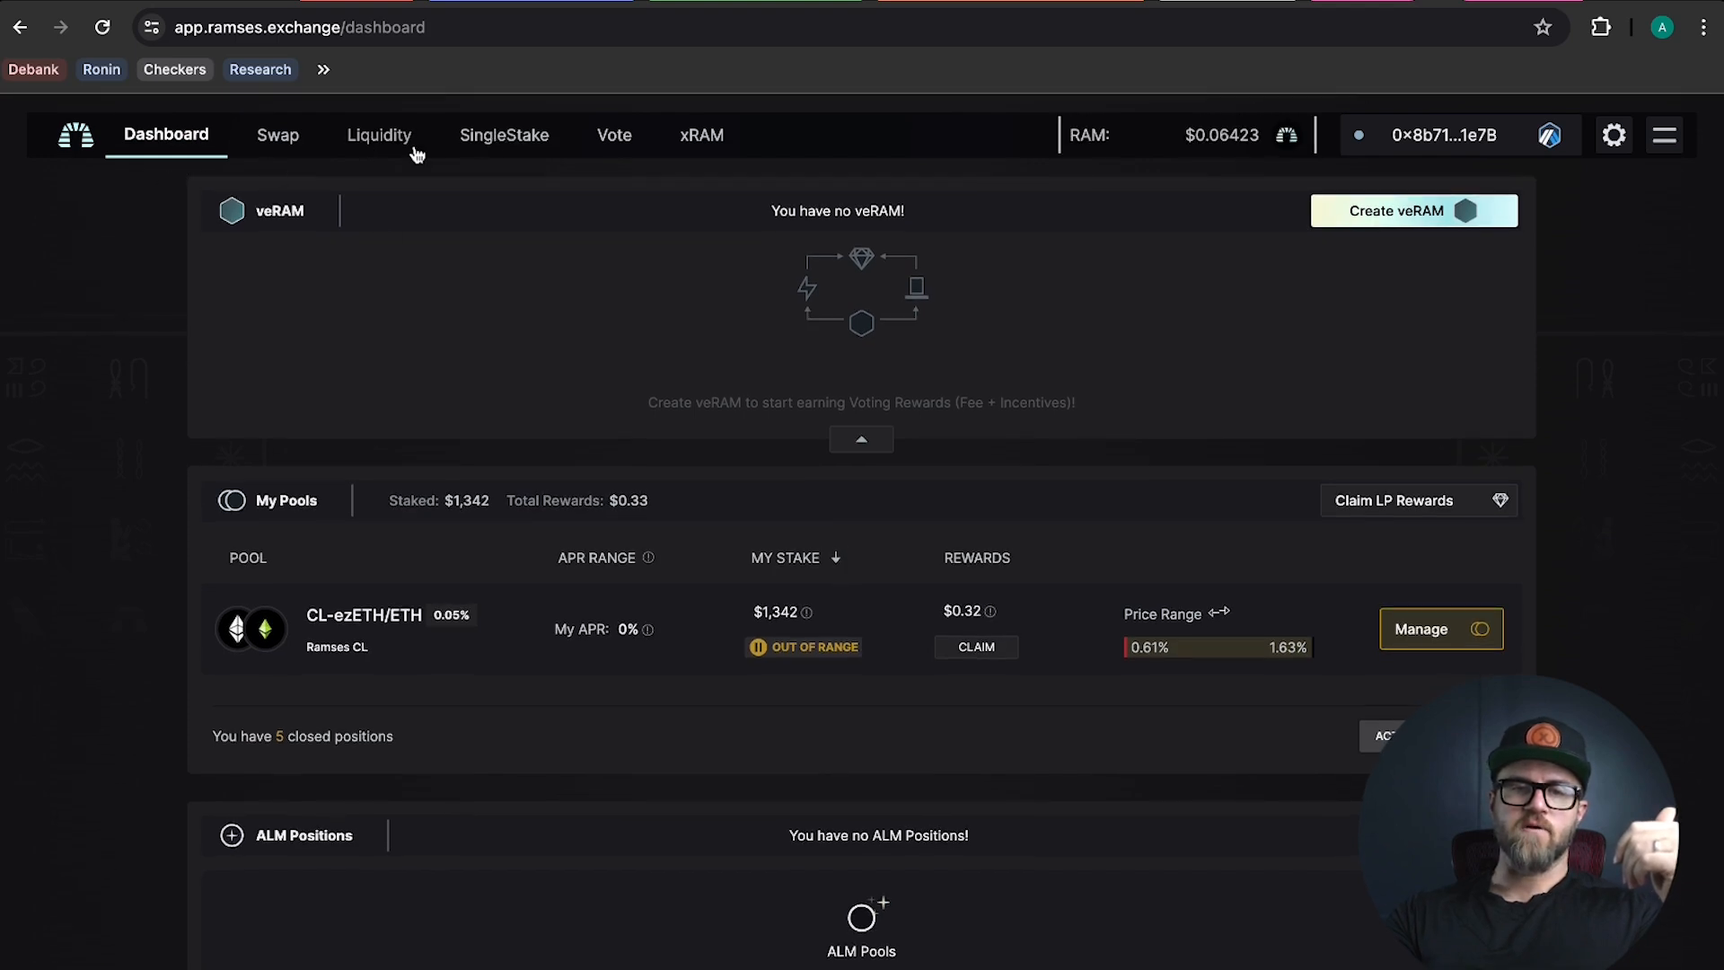
left_click(380, 136)
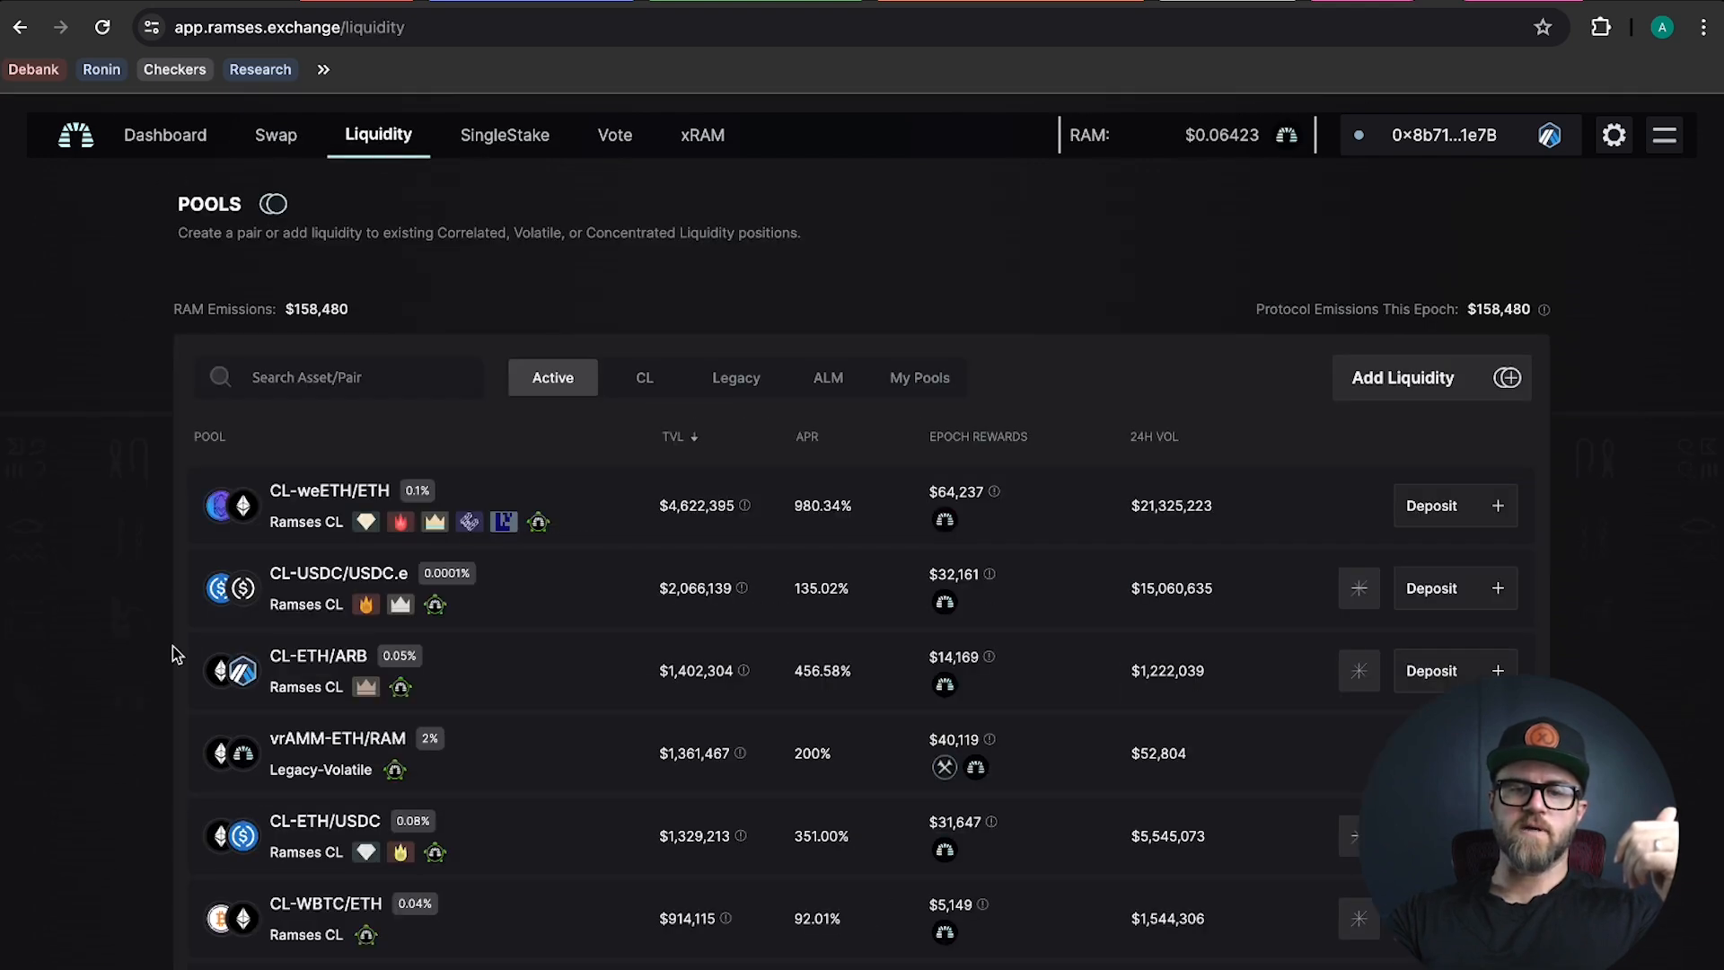
left_click(309, 377)
type("ez")
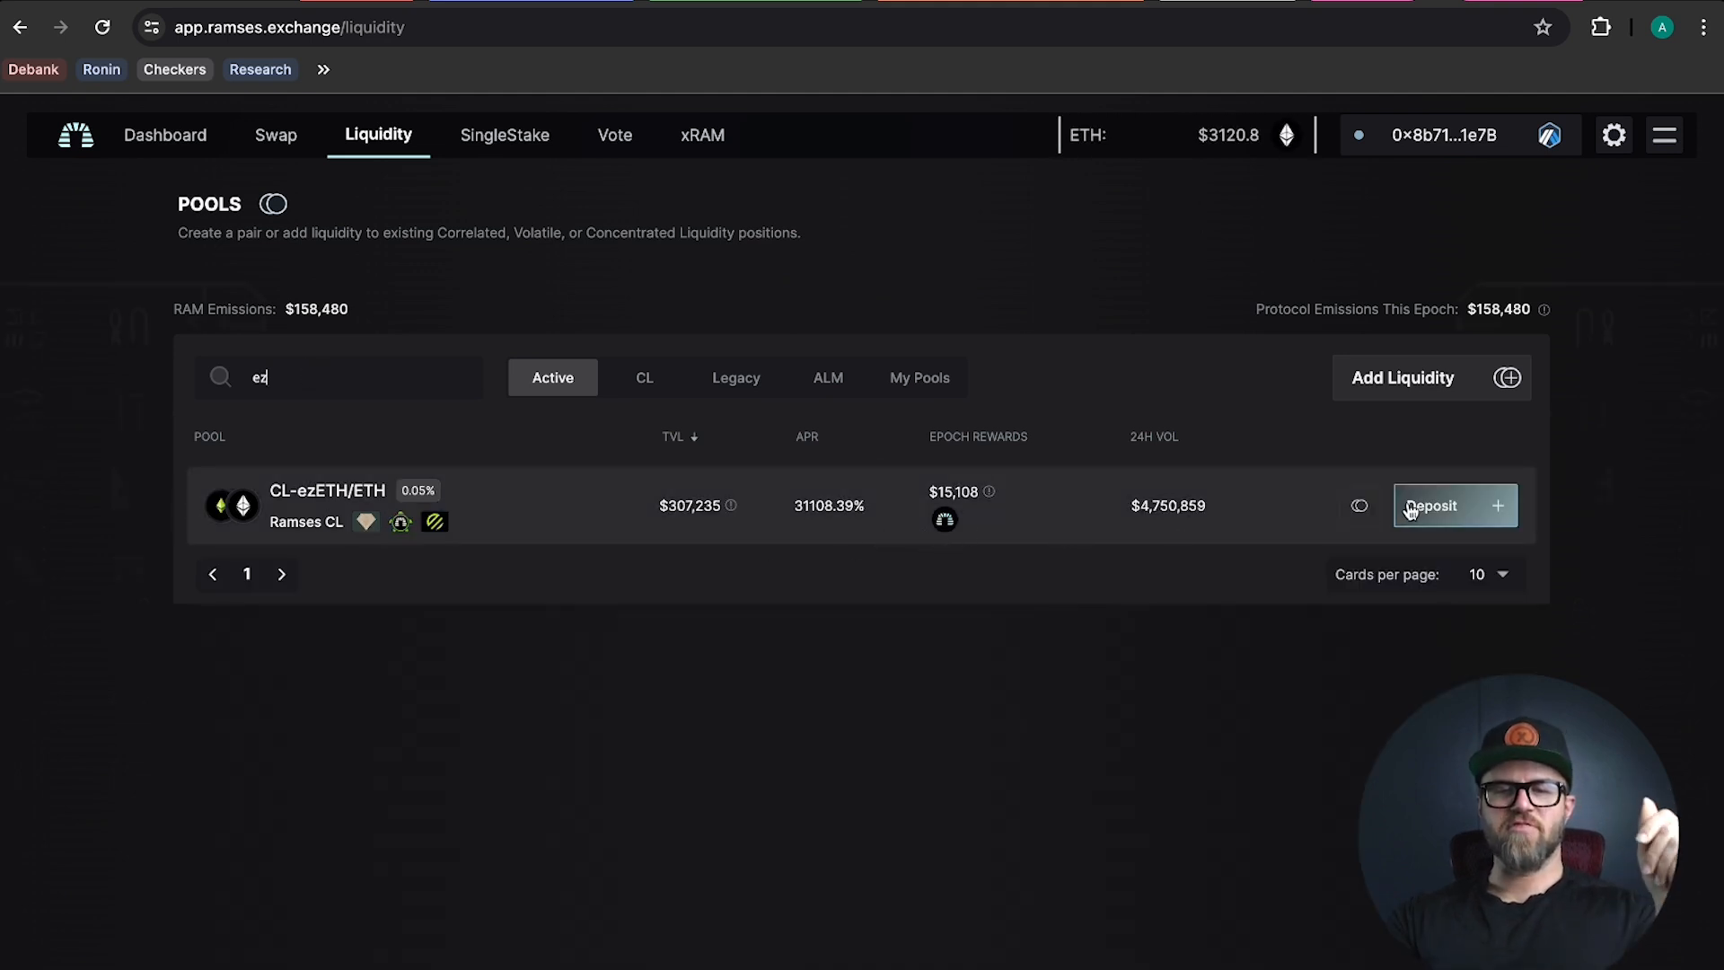
left_click(1448, 508)
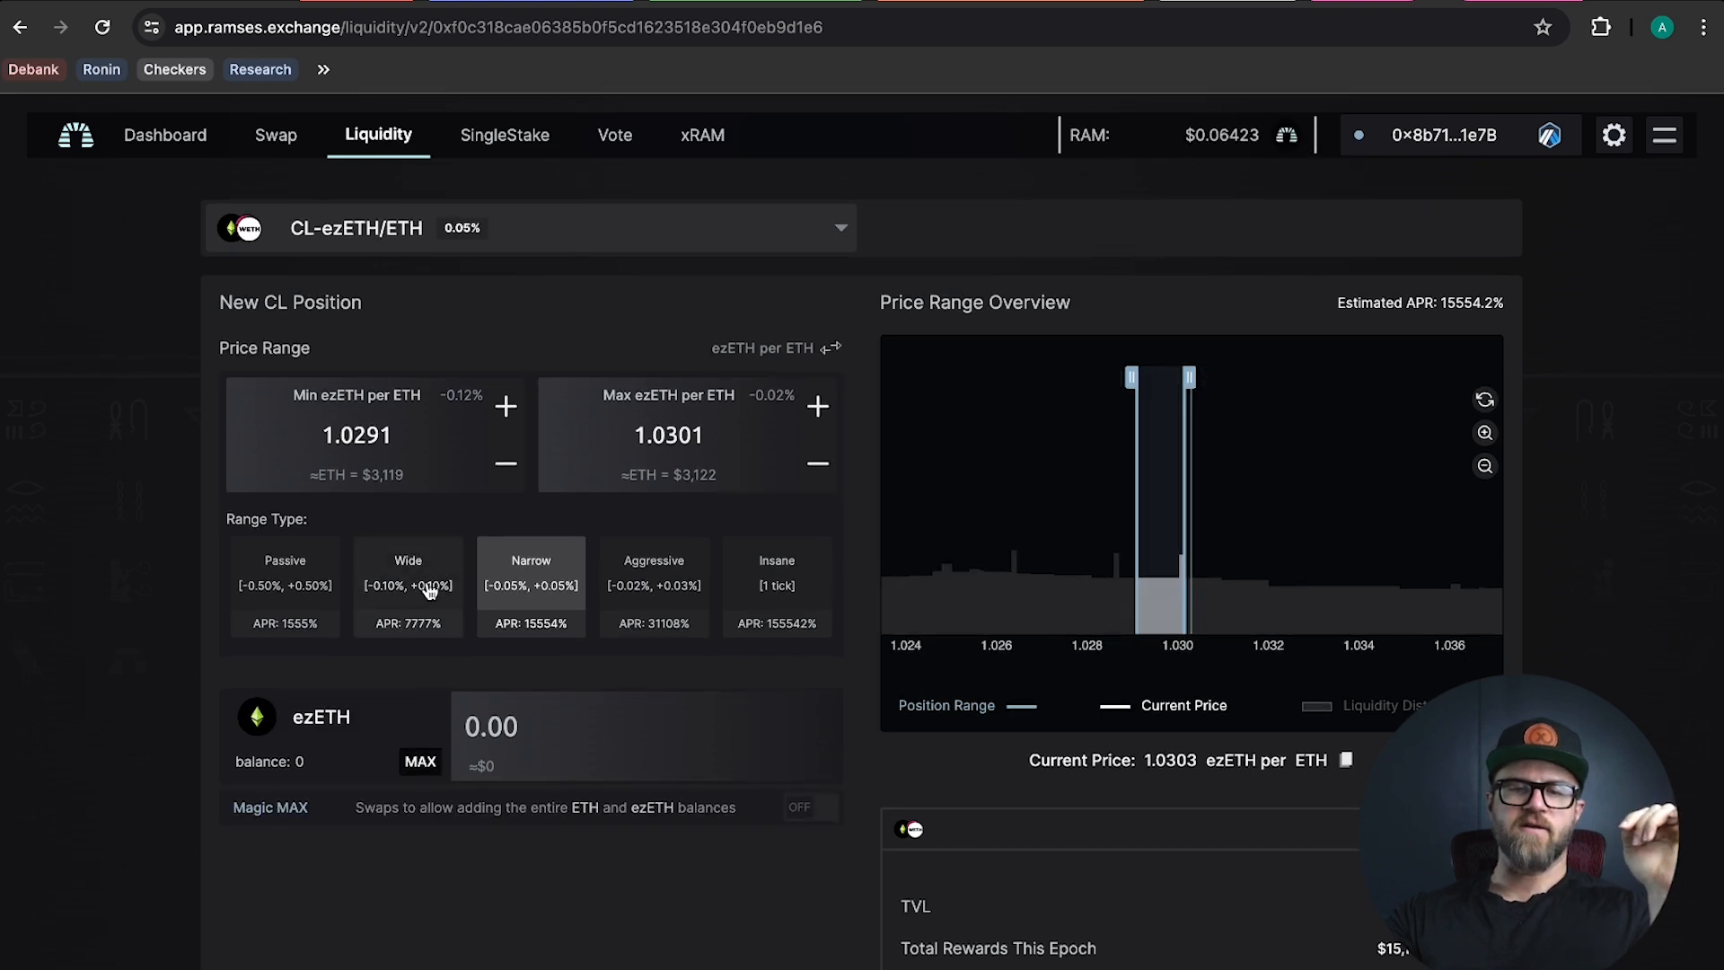
Compare the Narrow range with the Wide -0.10% to +0.10% range for the Ramses position, and go back to the dashboard
left_click(447, 618)
left_click(524, 582)
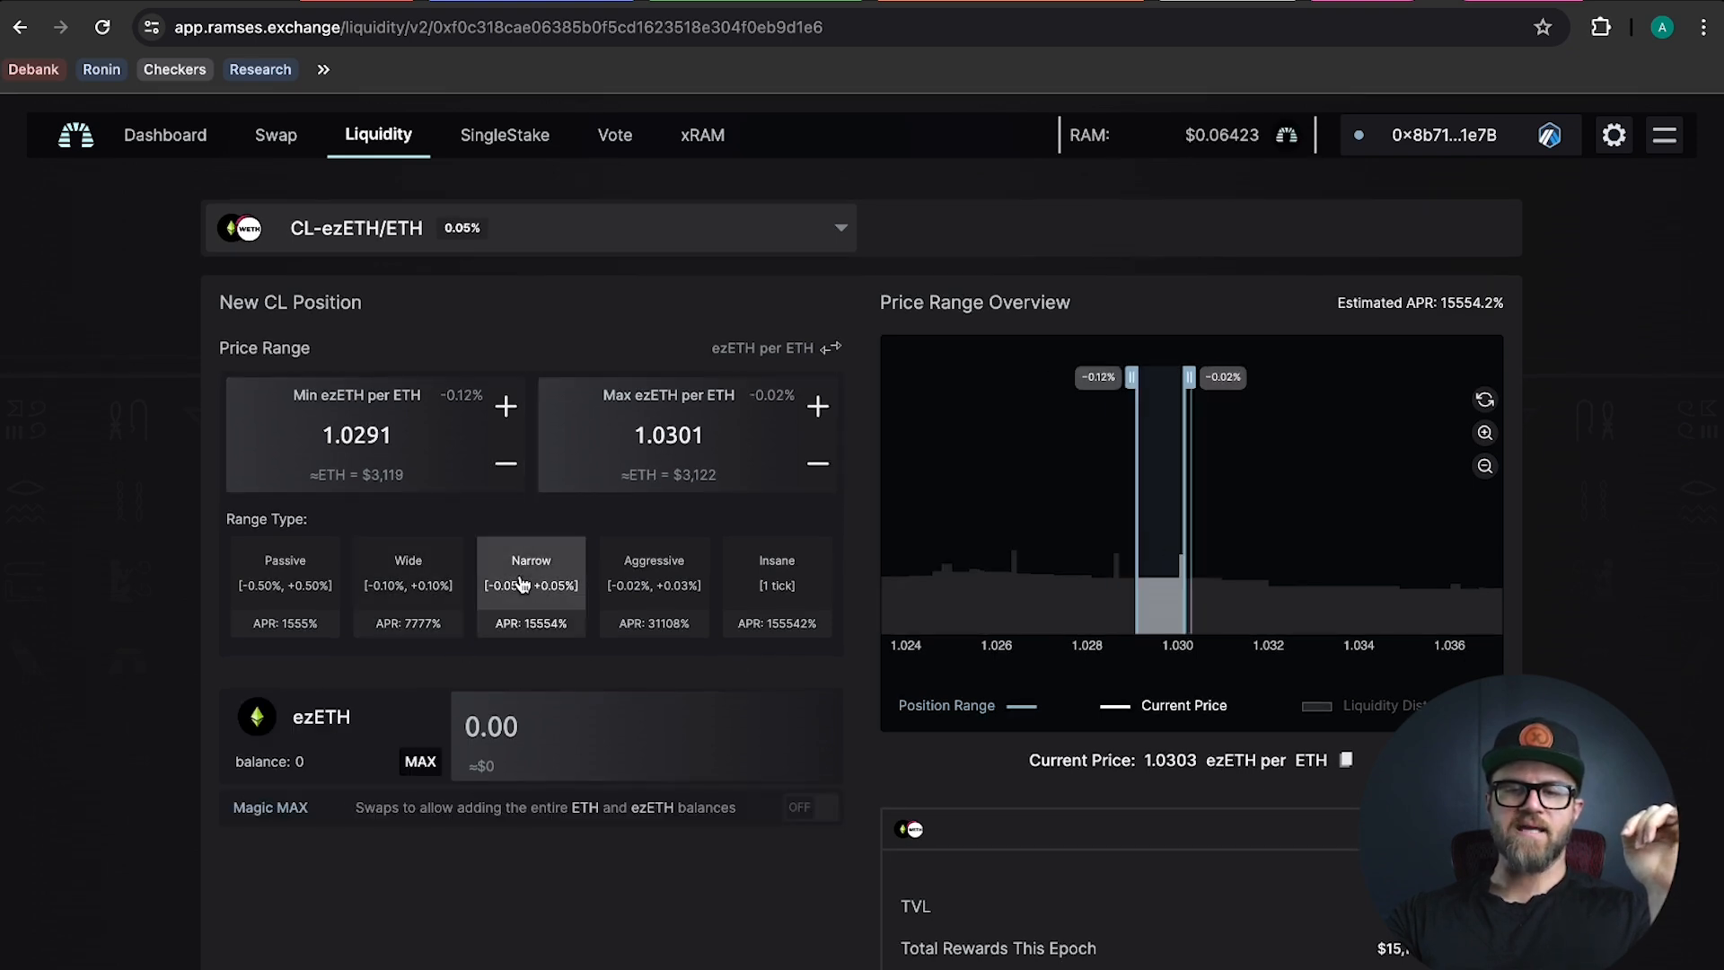
left_click(422, 593)
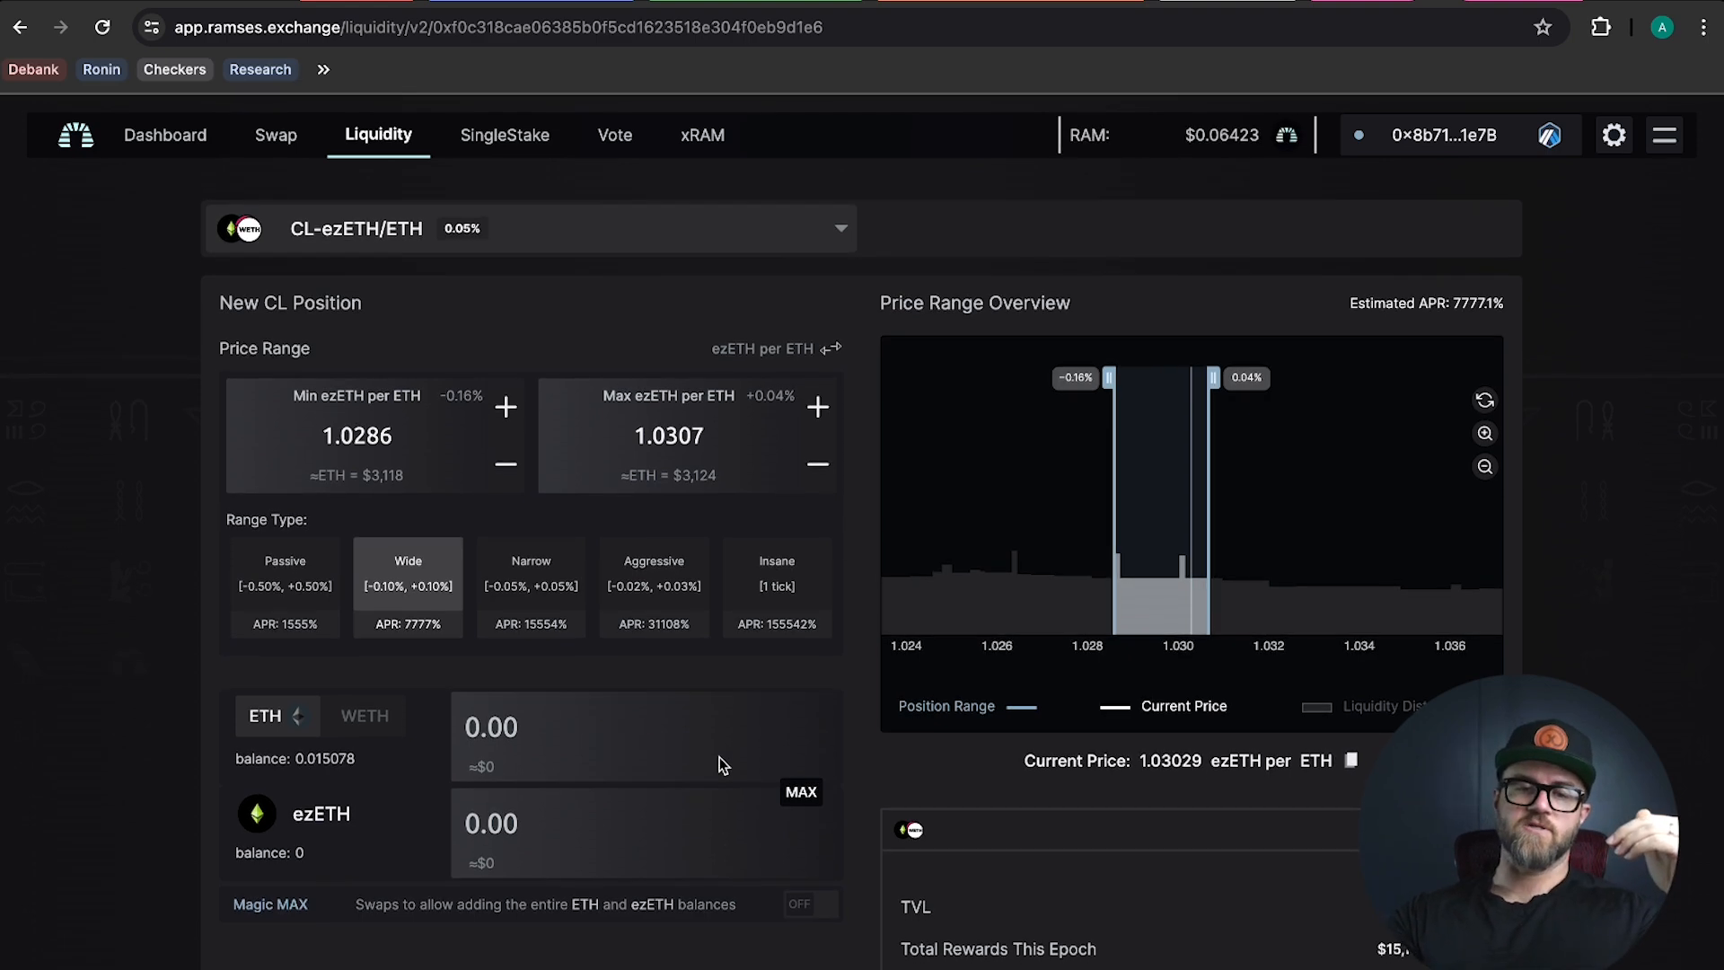
left_click(191, 137)
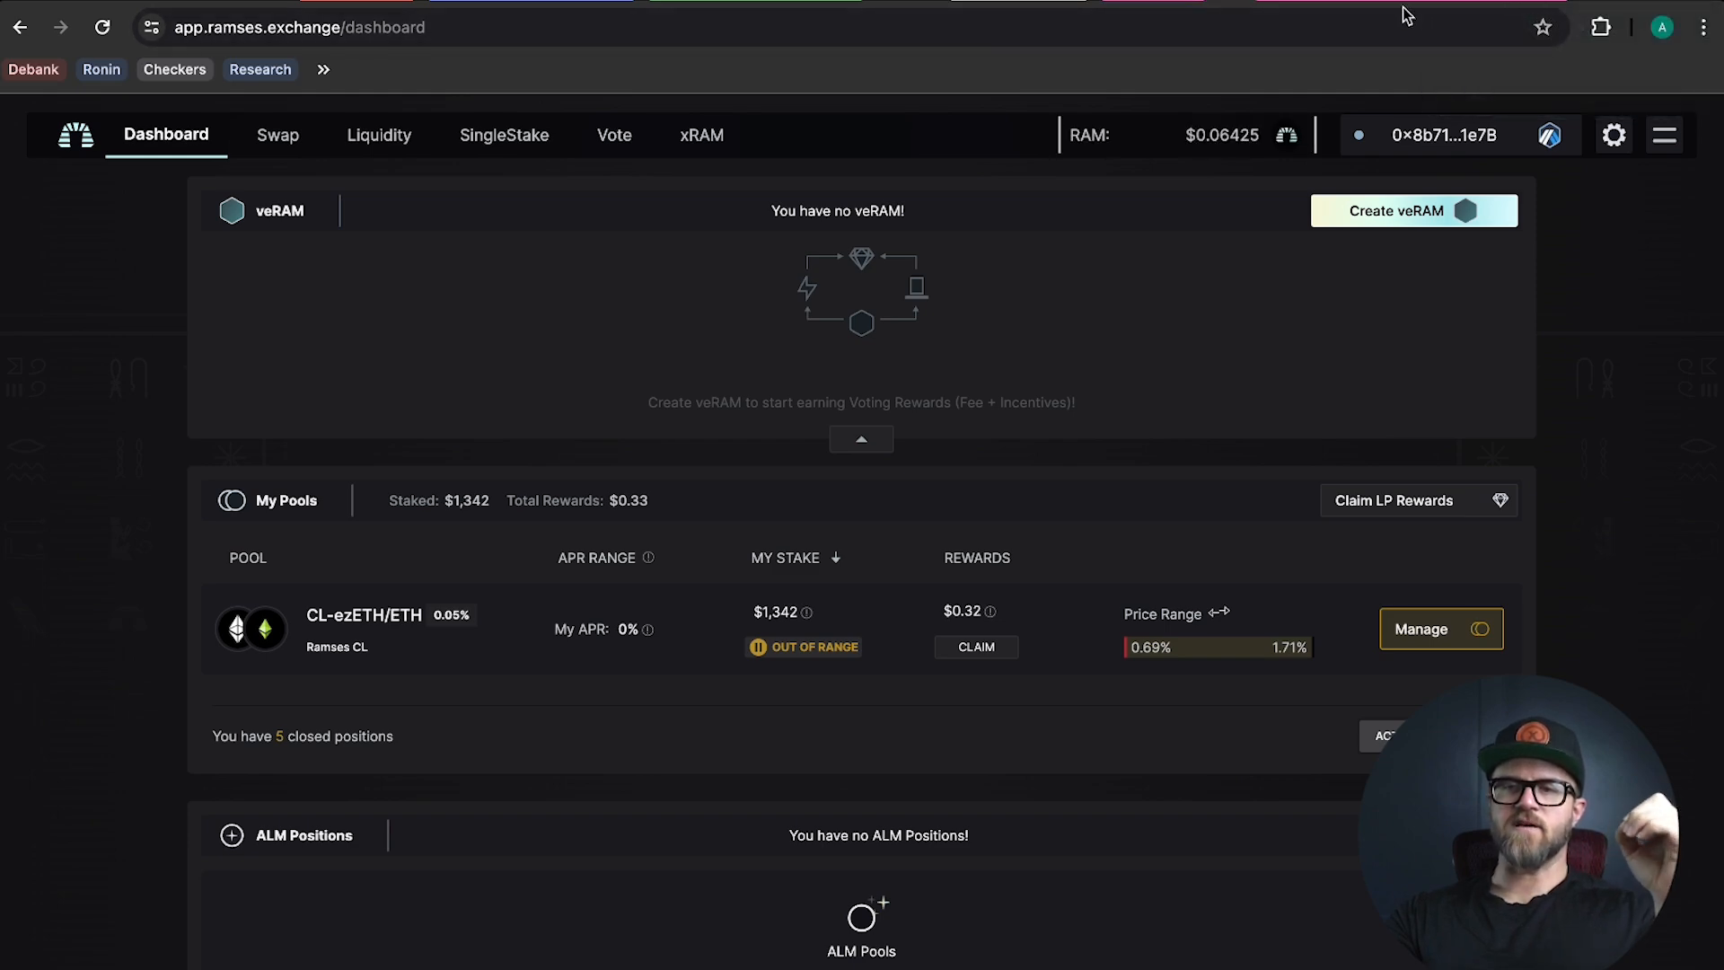
Switch to the Turtle Club dashboard and examine the partner table's boosted TVL, contributions and boost percentages
left_click(1250, 2)
scroll(200, 558, "down", 1)
scroll(201, 557, "down", 9)
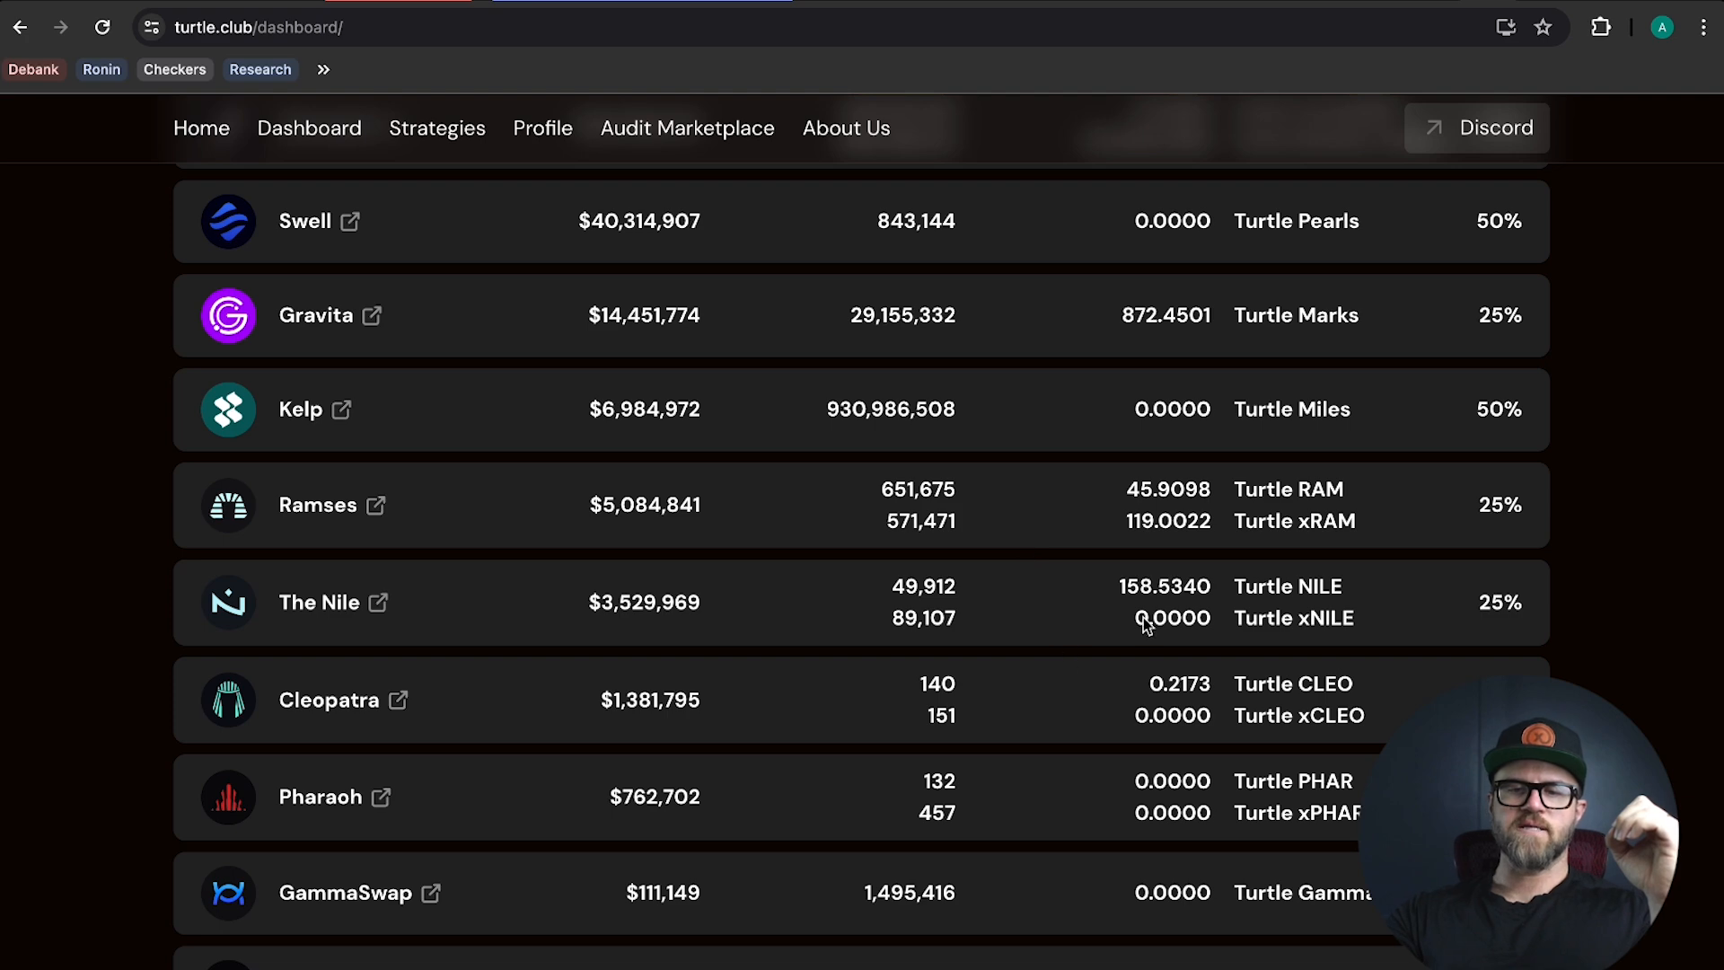
scroll(1079, 604, "up", 1)
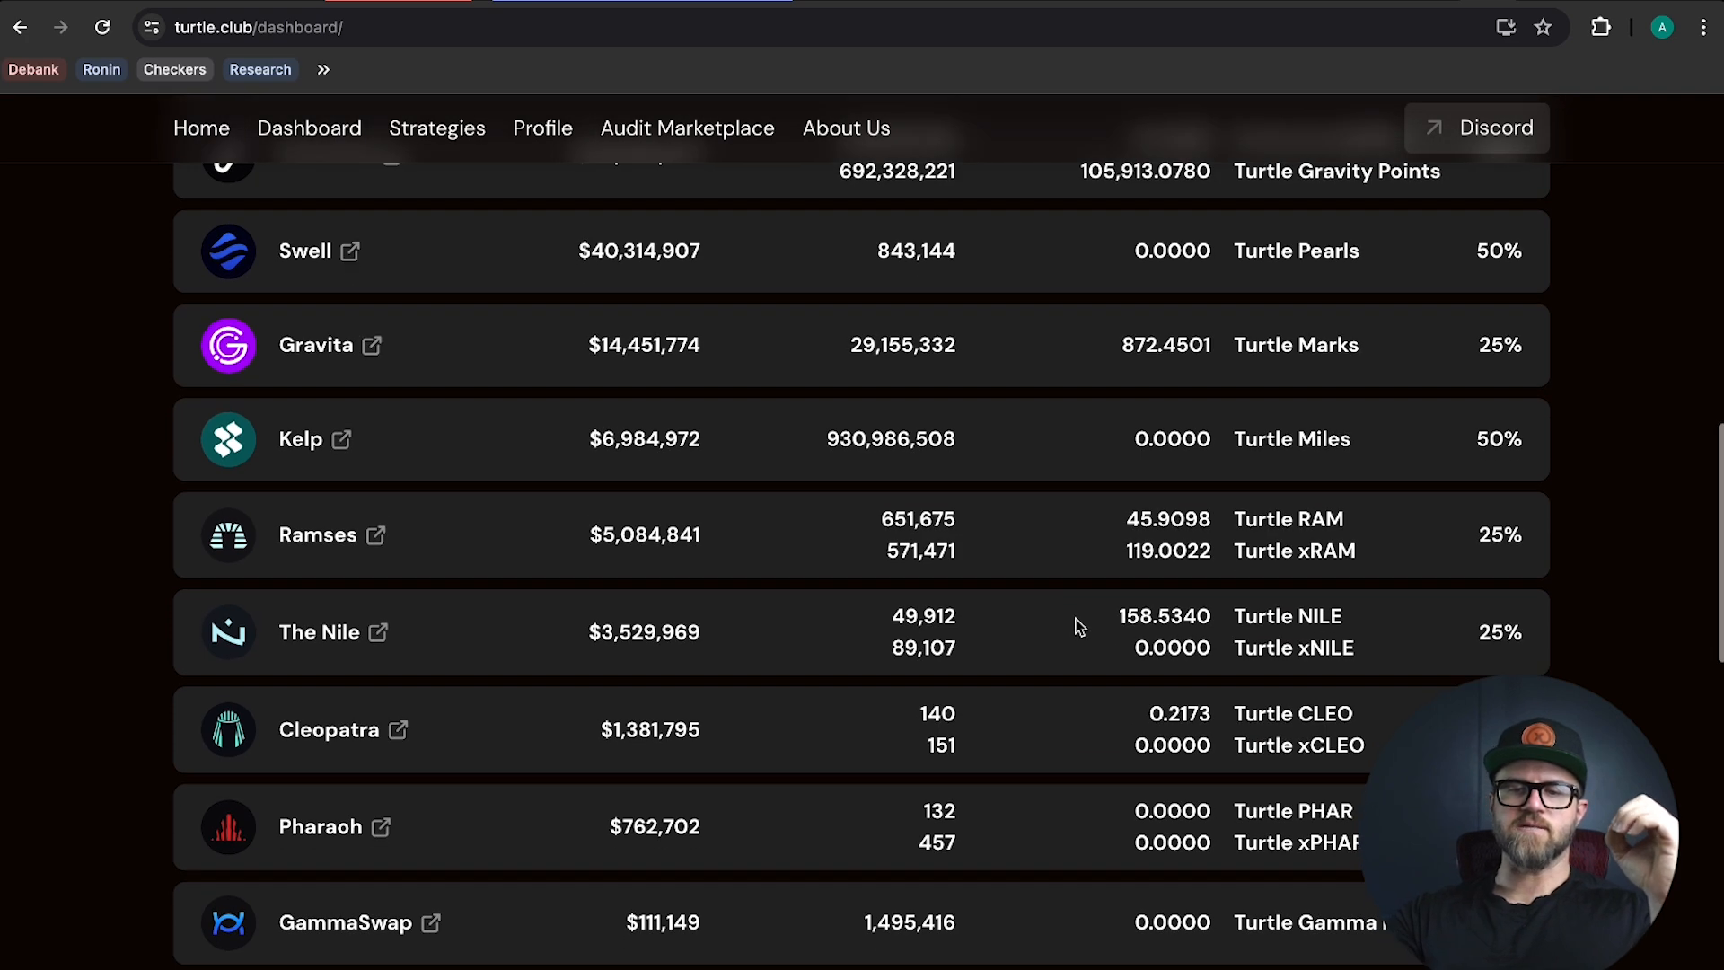
scroll(1079, 671, "up", 1)
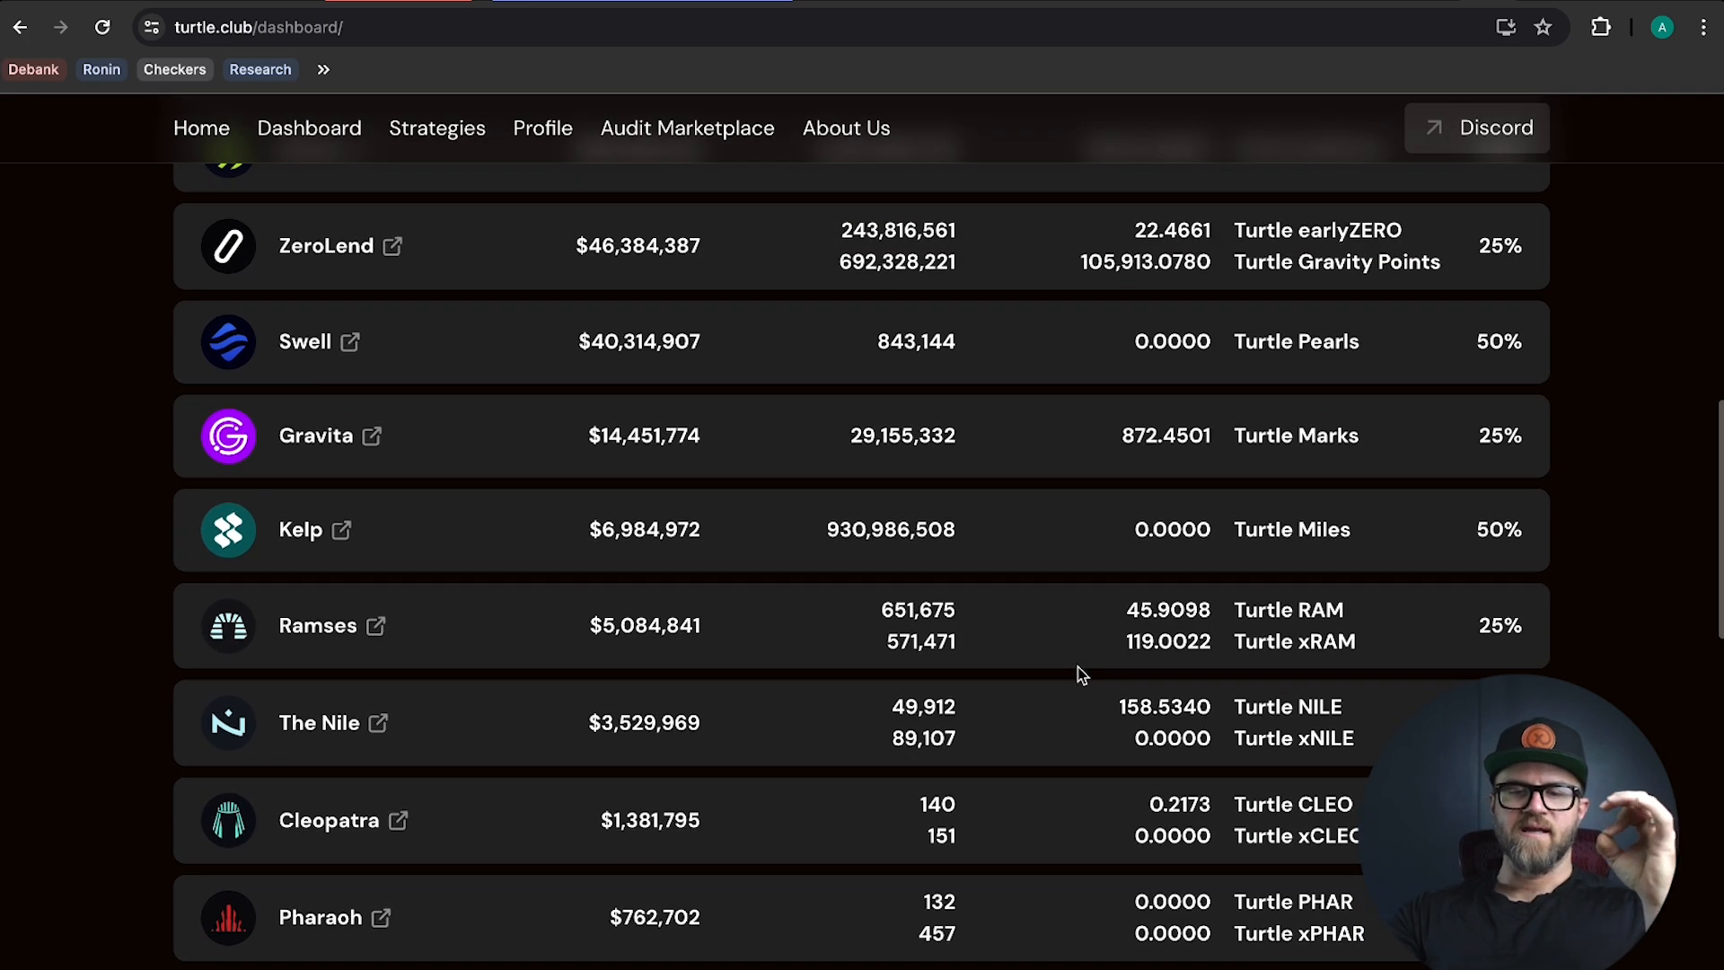
scroll(1081, 675, "up", 1)
scroll(1081, 675, "up", 15)
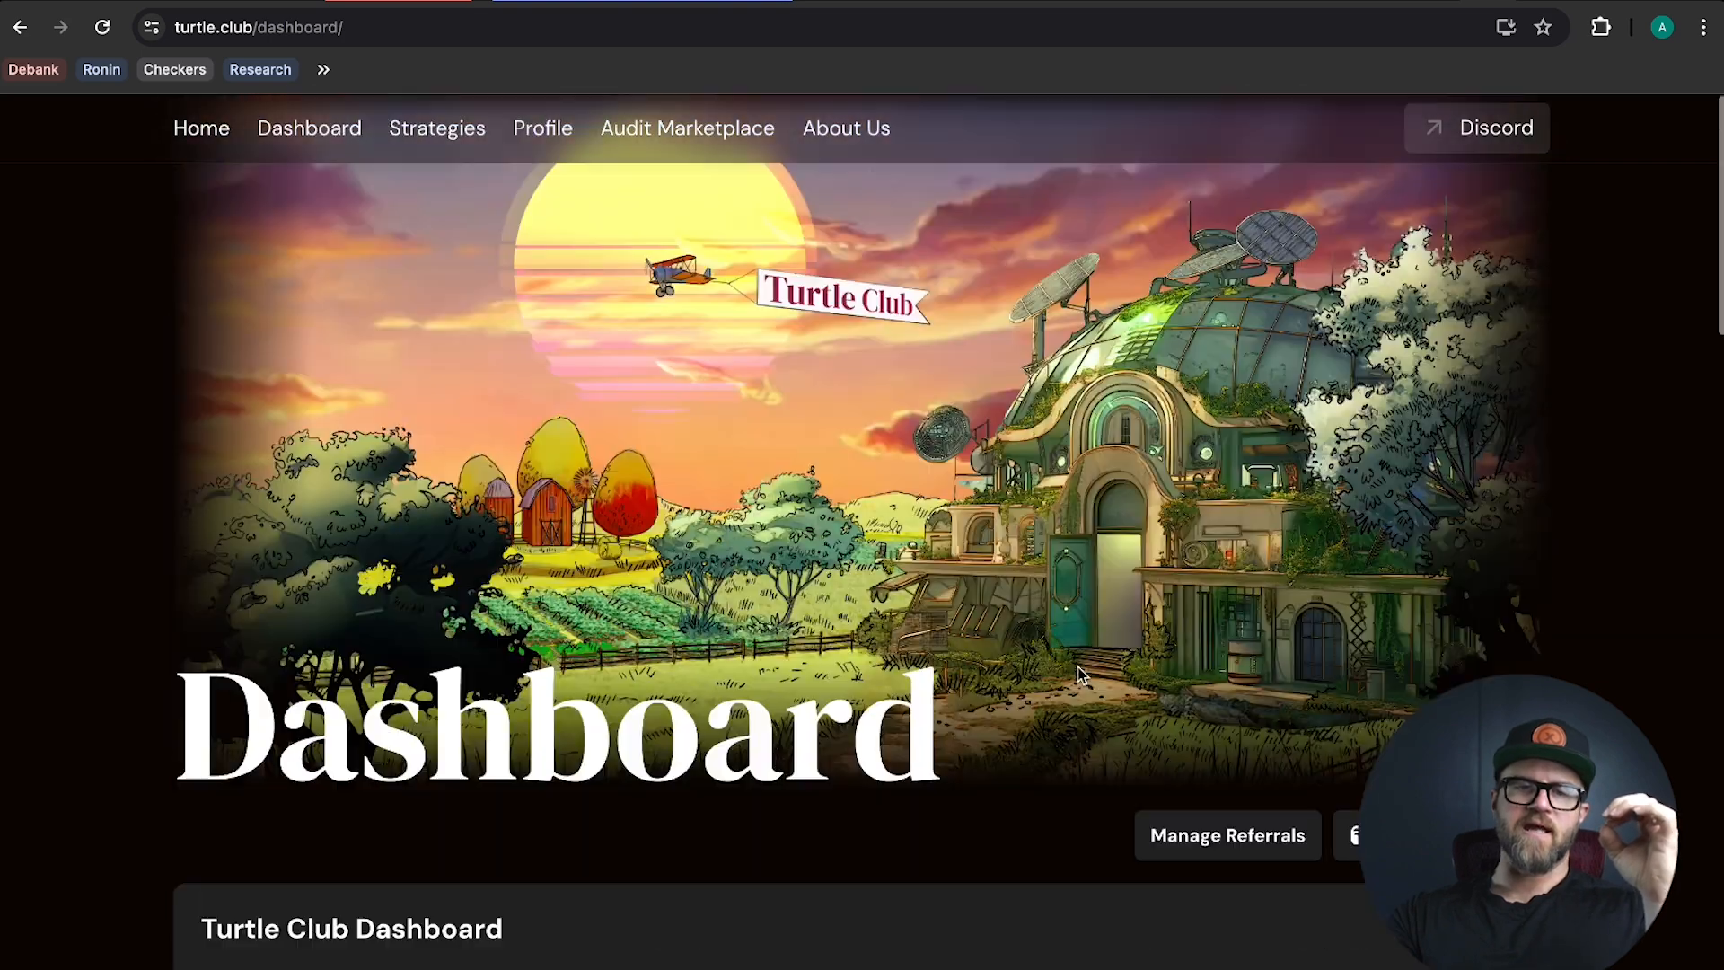
scroll(1081, 676, "down", 15)
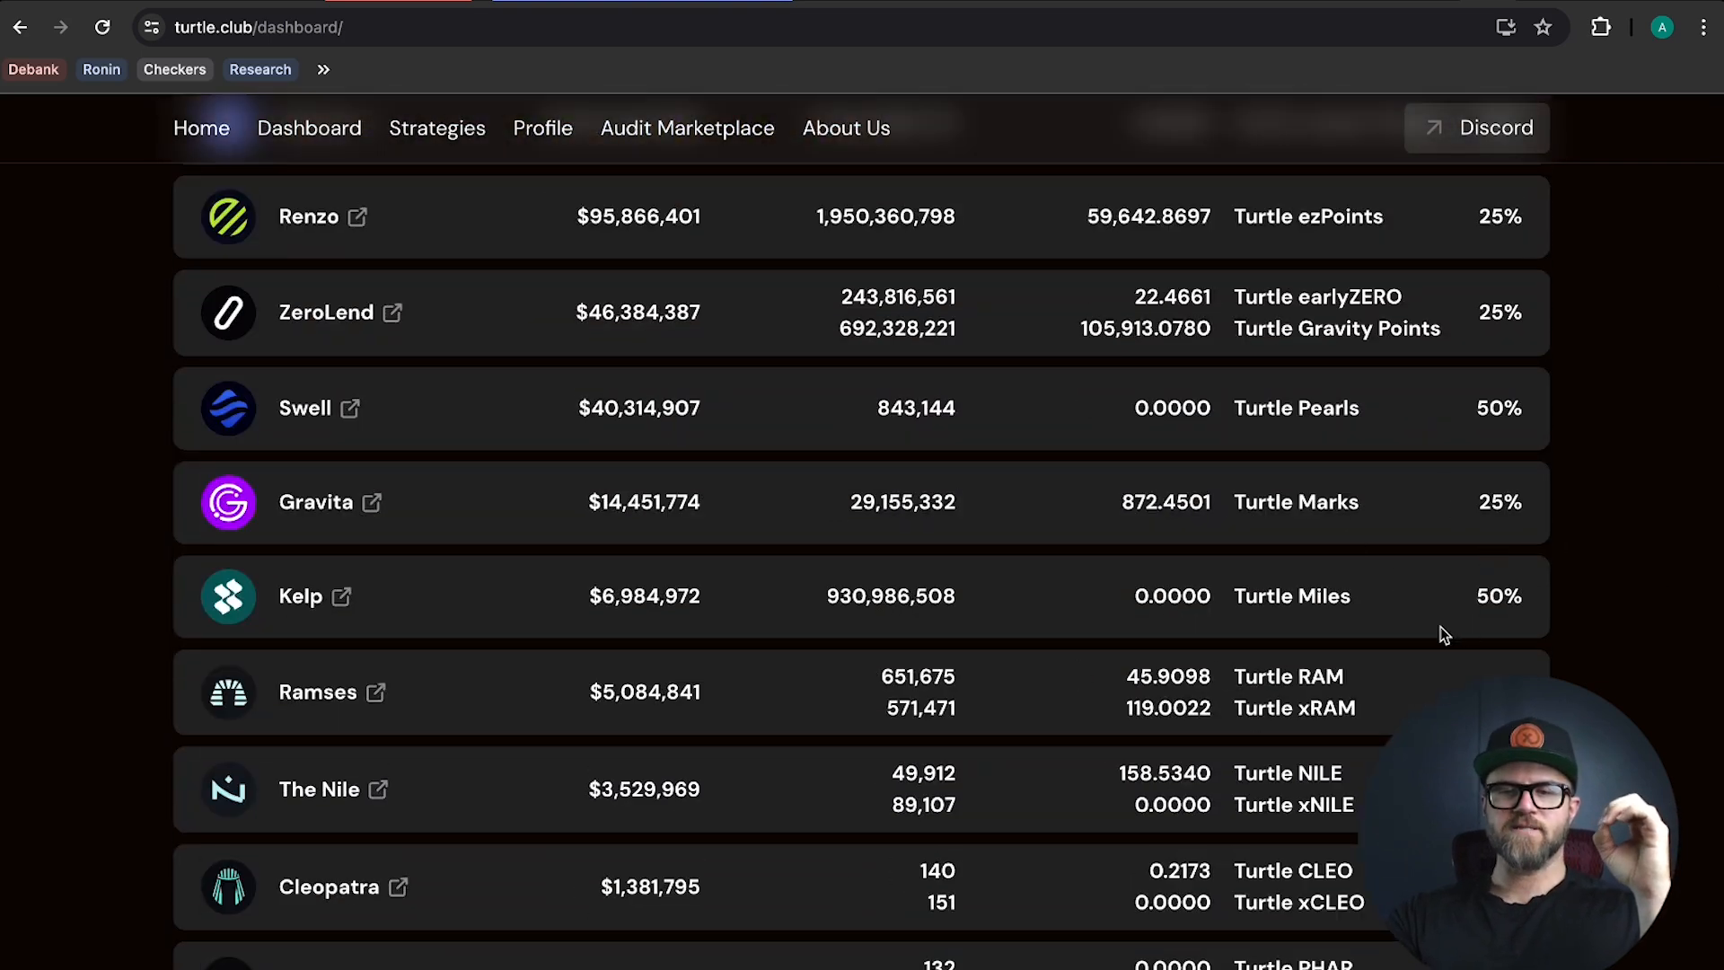
scroll(1443, 628, "down", 3)
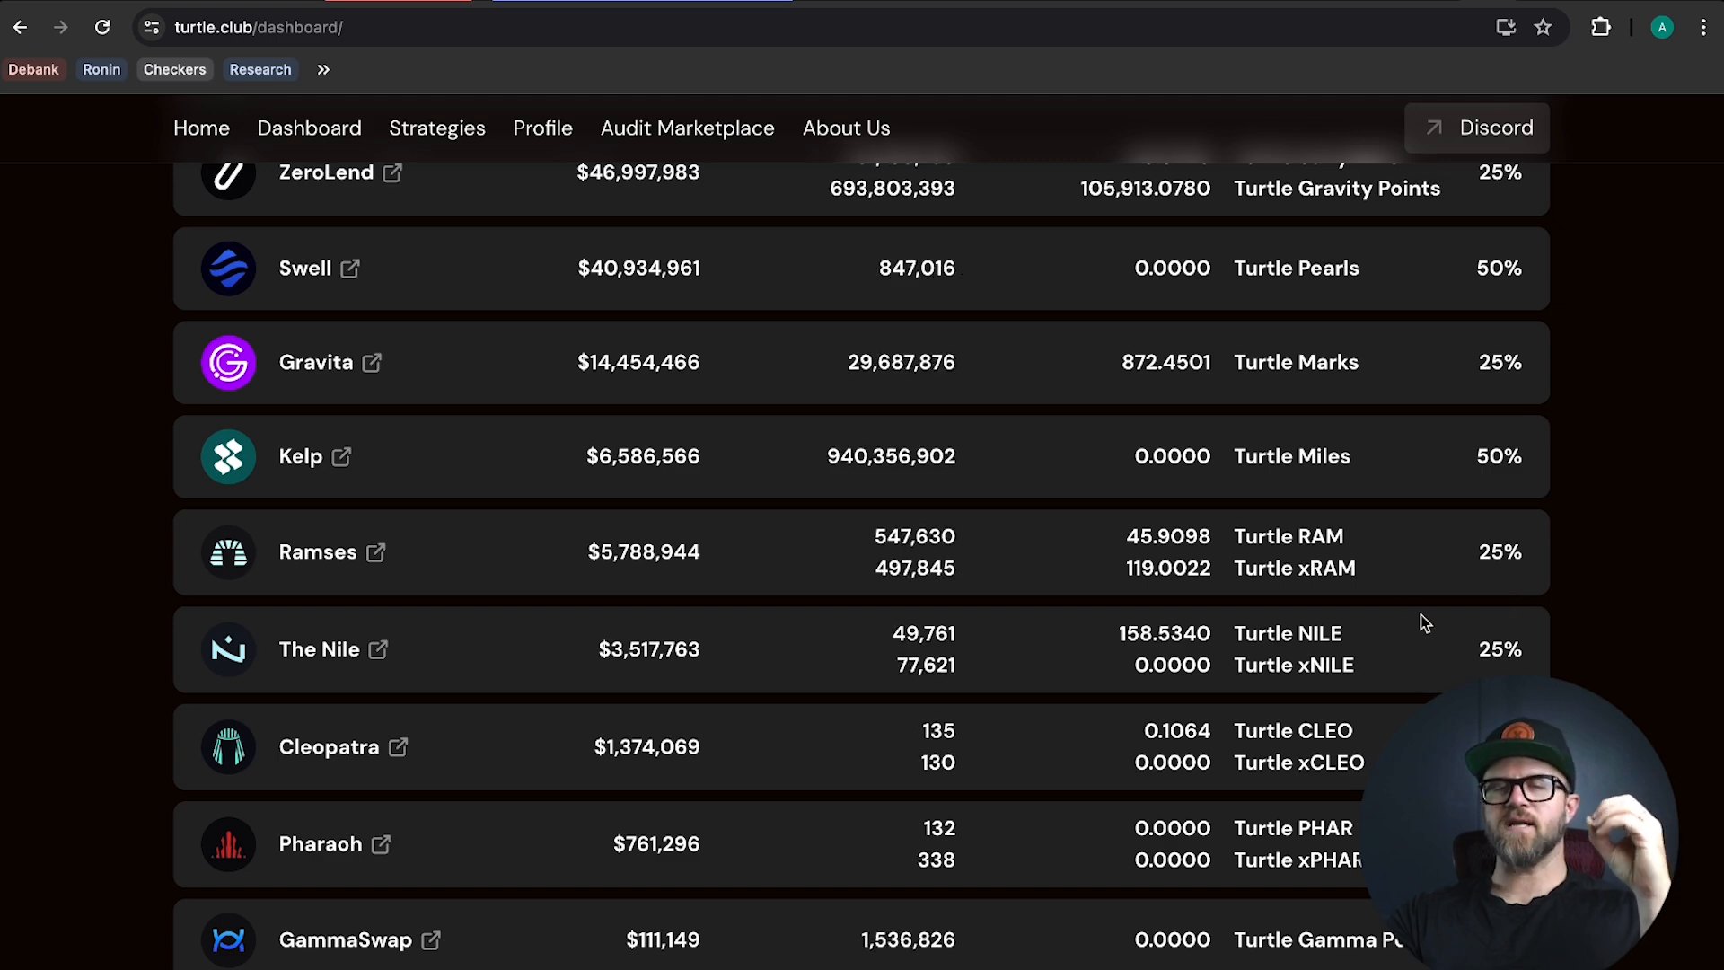
scroll(1459, 565, "up", 20)
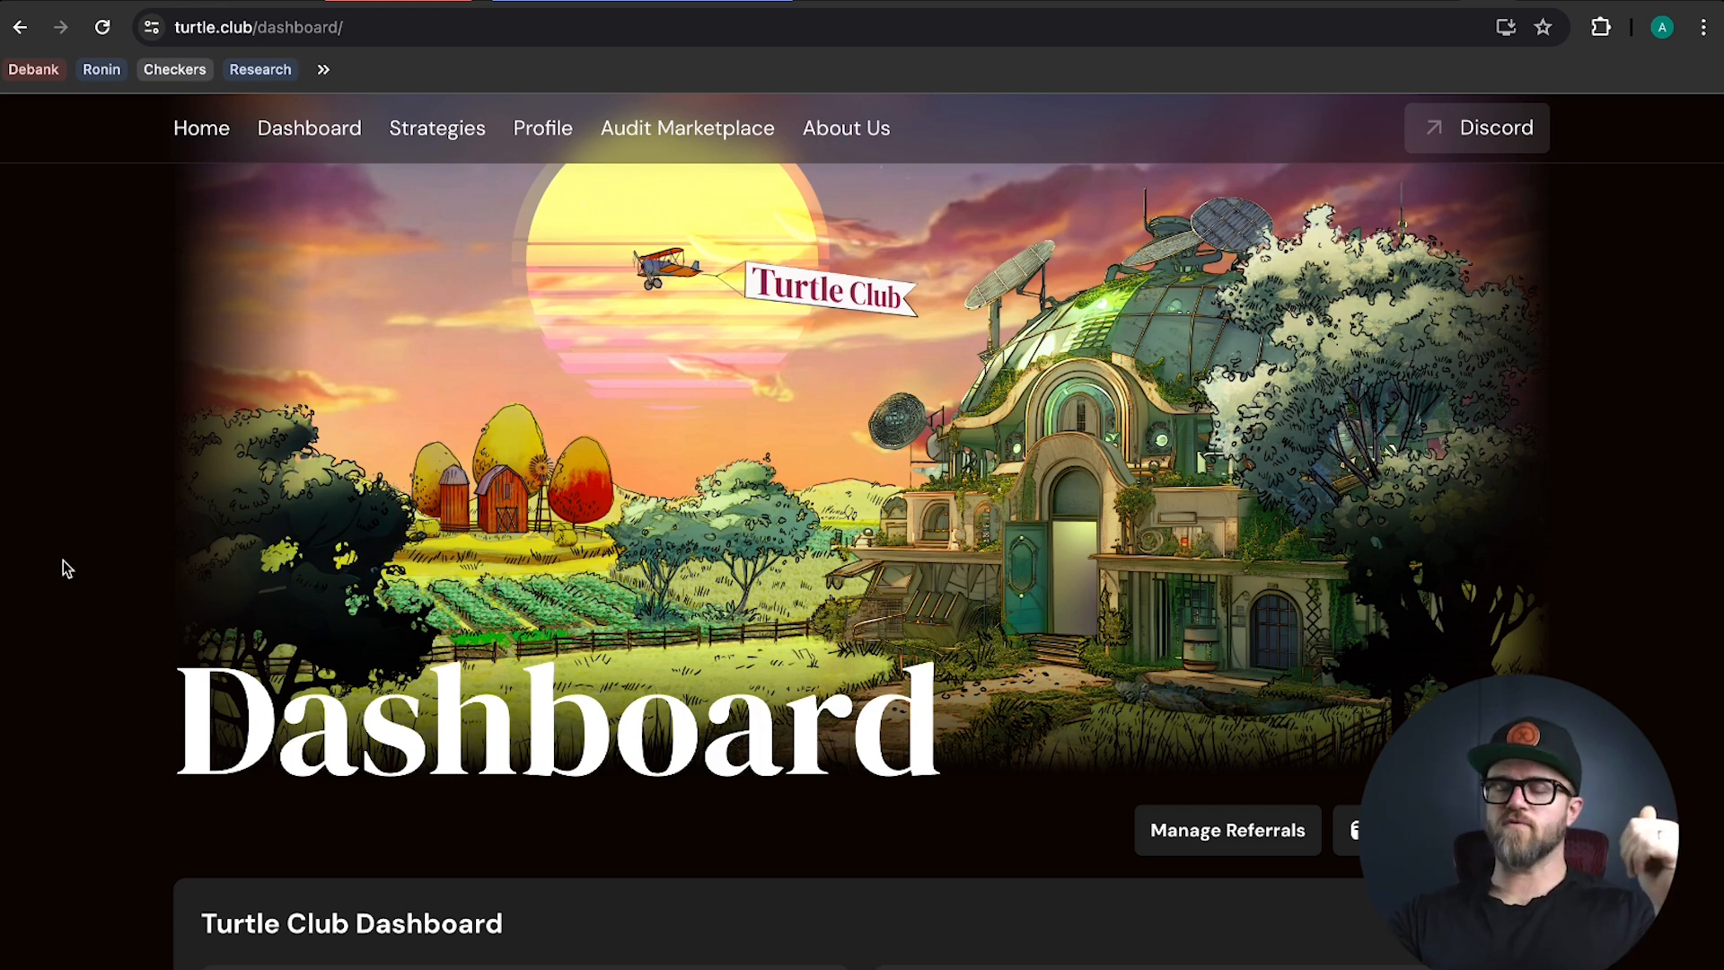
scroll(63, 561, "down", 8)
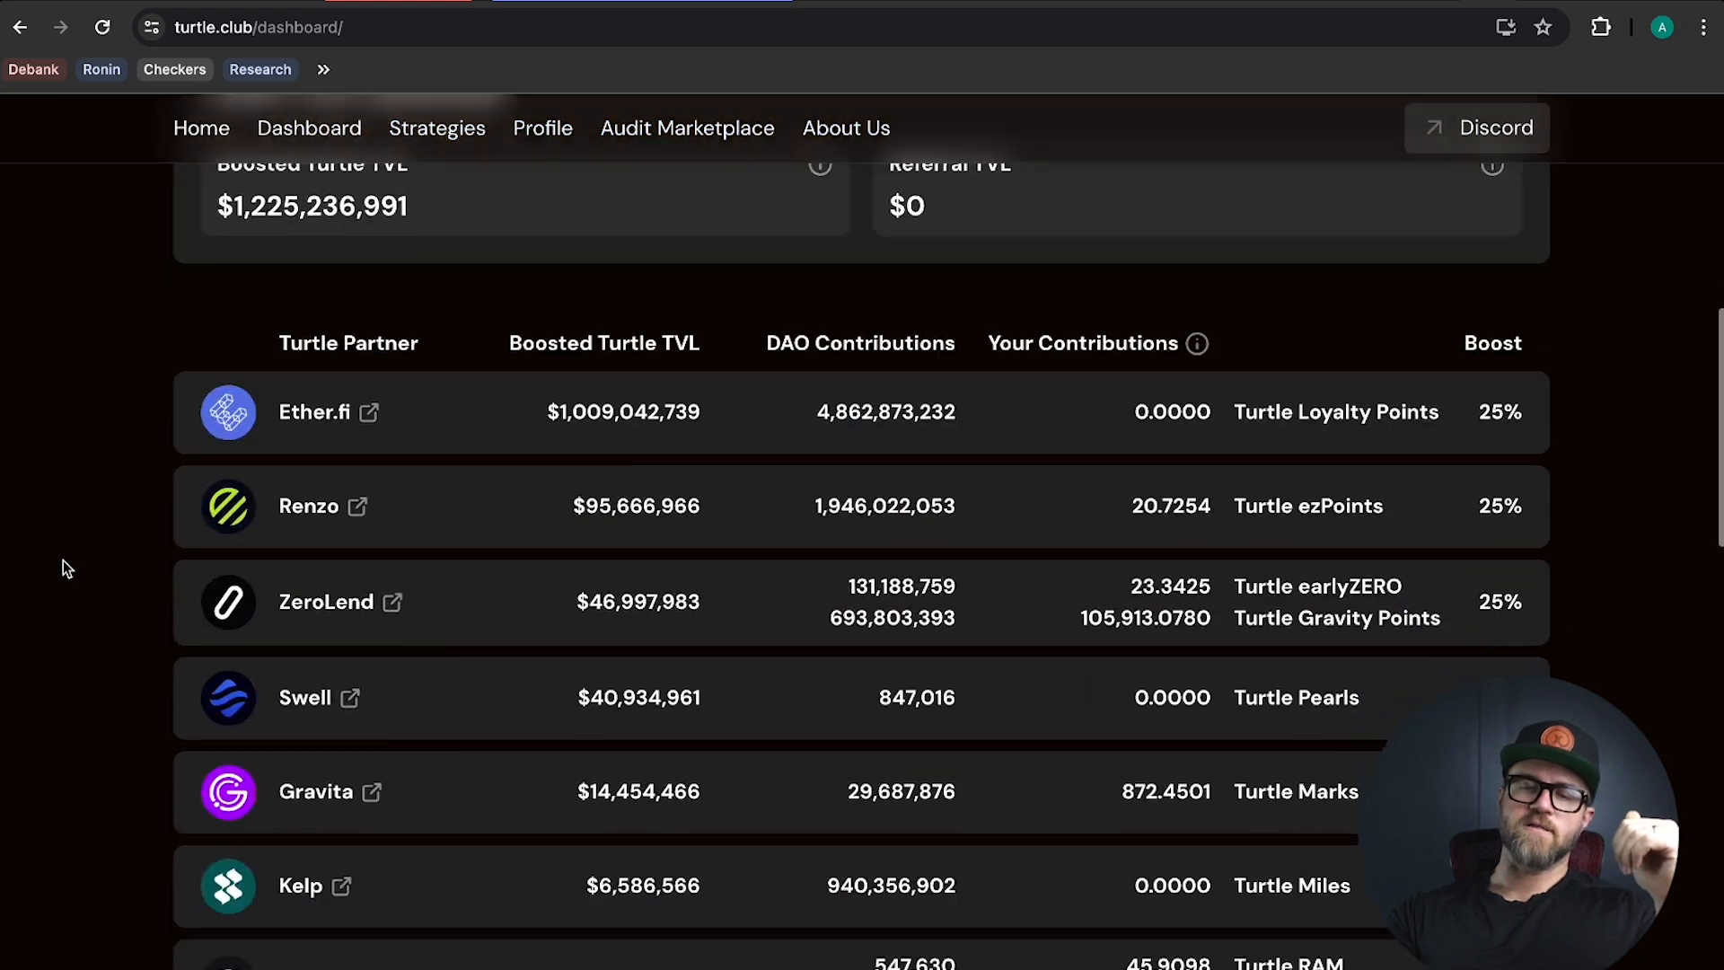
scroll(63, 560, "up", 10)
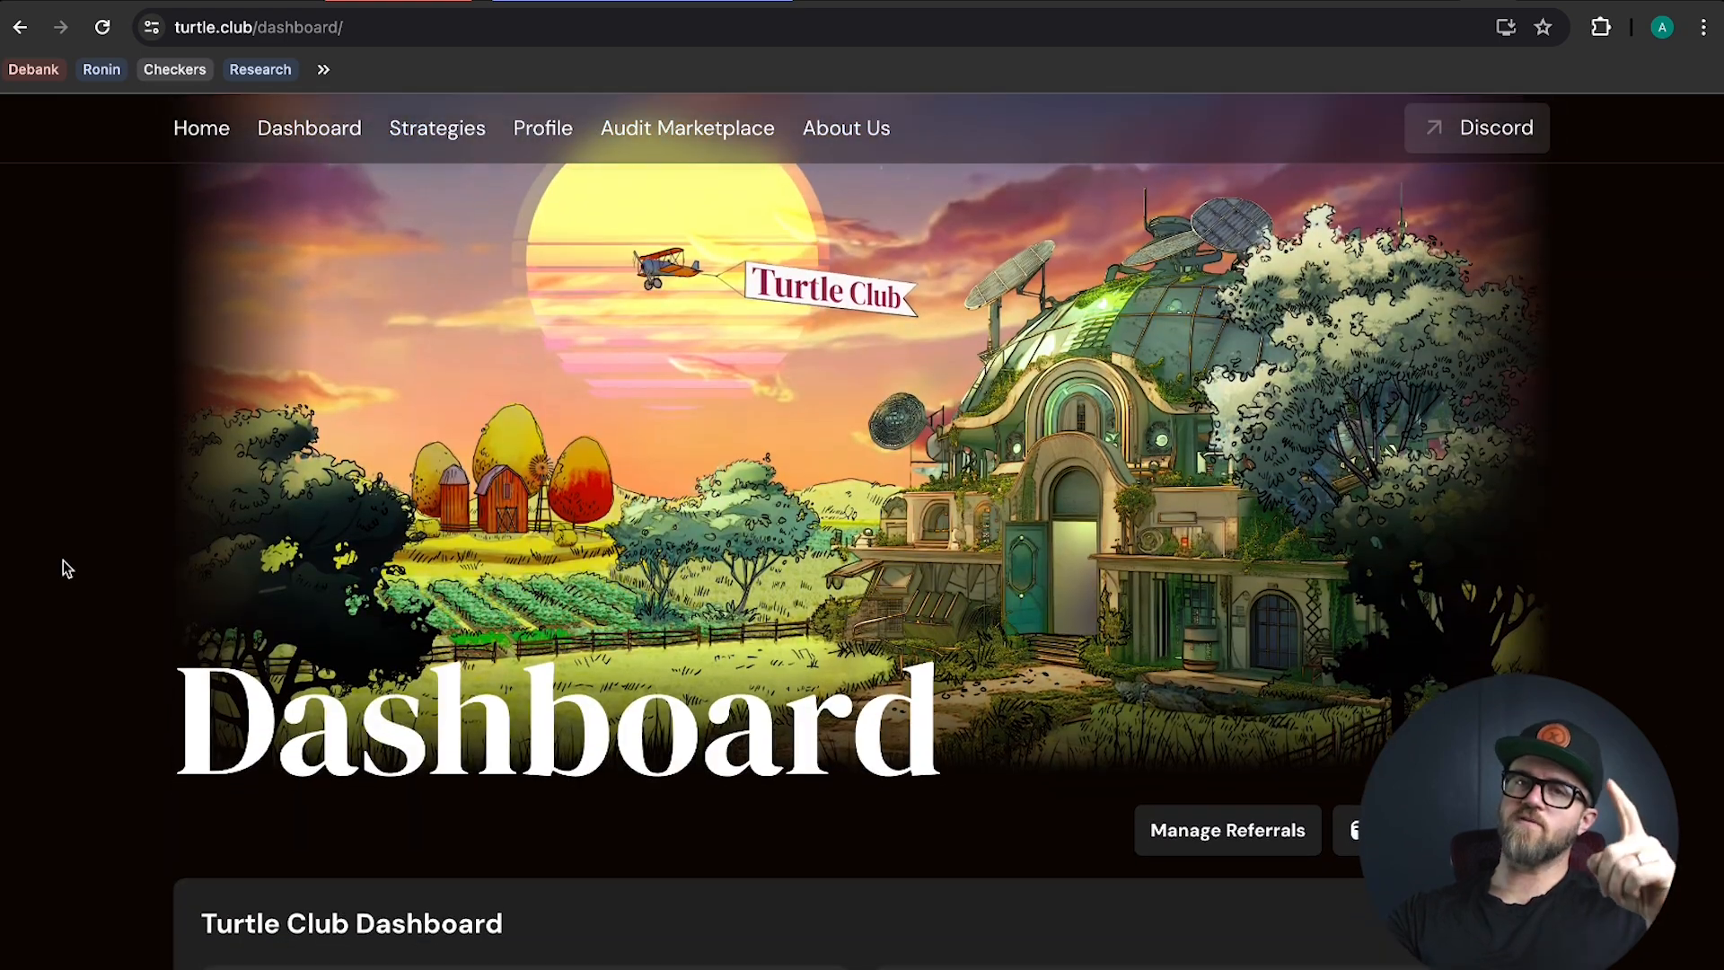